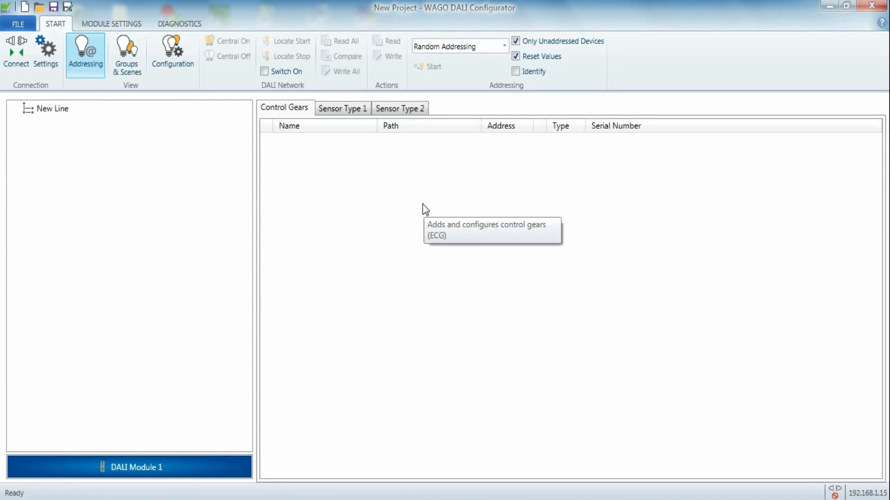
# - Check and accept the communication settings with Ethernet (TCP/IP), IP address 192.168.1.15 and DALI module position 1, and connect to the controller
pyautogui.click(51, 58)
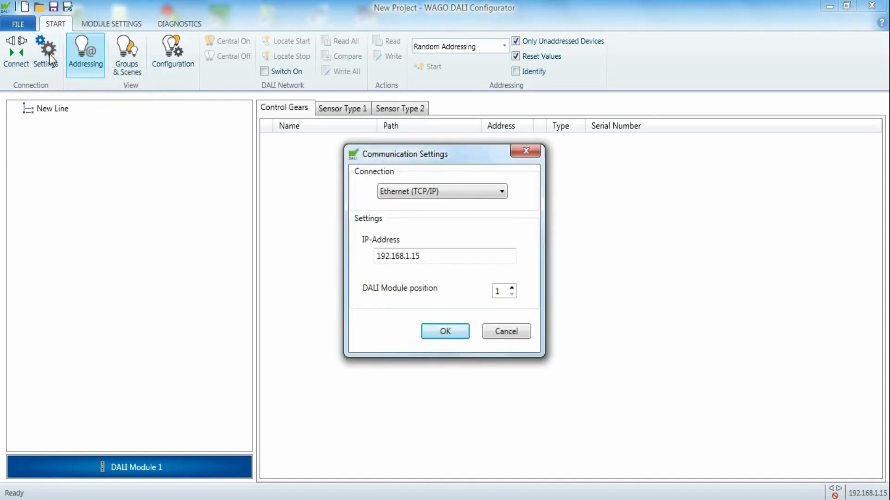
pyautogui.click(501, 190)
pyautogui.click(501, 190)
pyautogui.moveTo(453, 257); pyautogui.dragTo(364, 267)
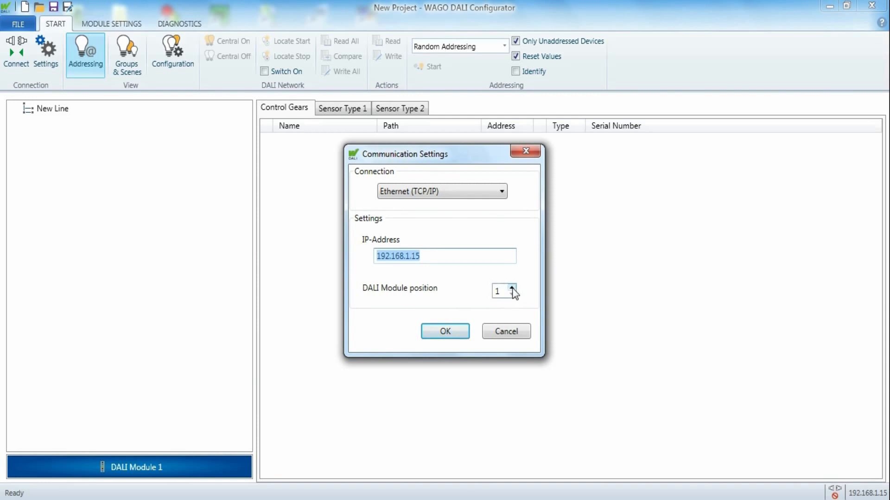
pyautogui.click(455, 330)
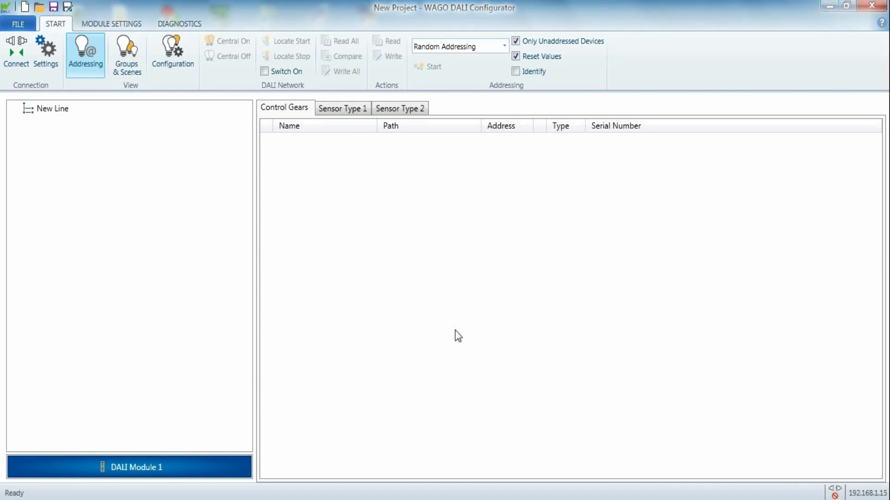
pyautogui.click(20, 44)
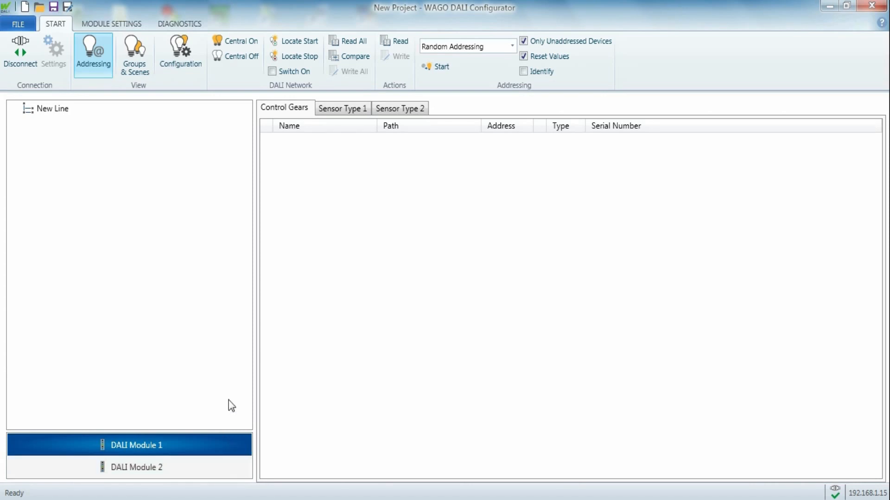
# - Run random addressing on DALI Module 1 for only unaddressed devices, with Reset Values and Identify enabled
pyautogui.click(231, 465)
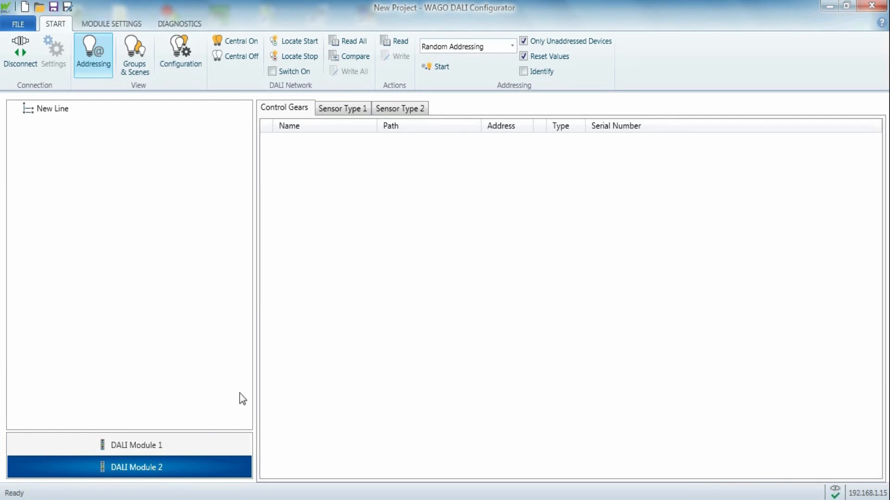
pyautogui.click(143, 446)
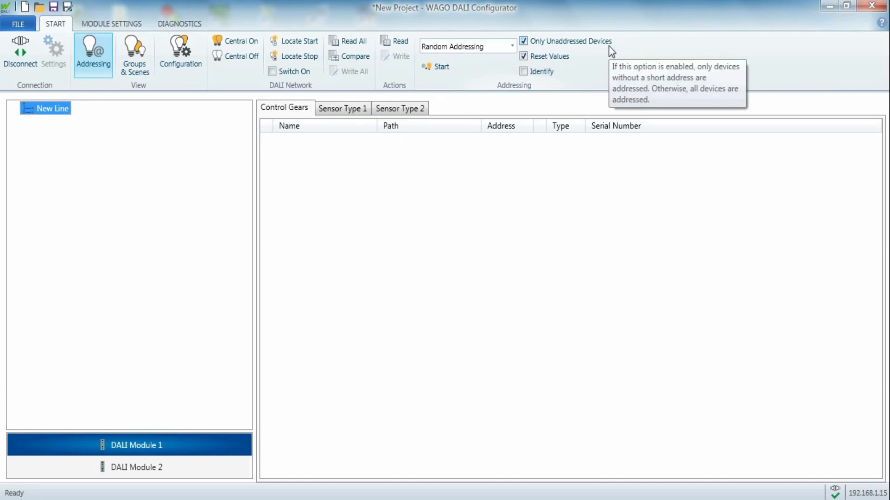
pyautogui.click(524, 72)
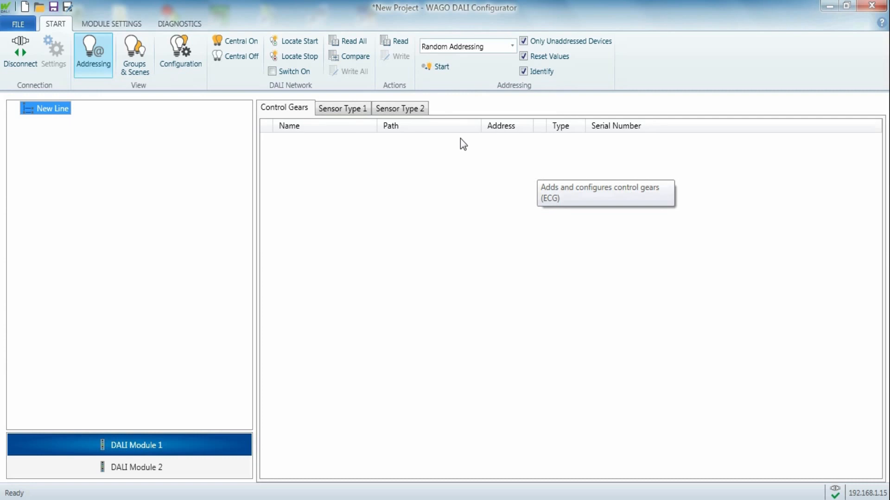
pyautogui.click(436, 68)
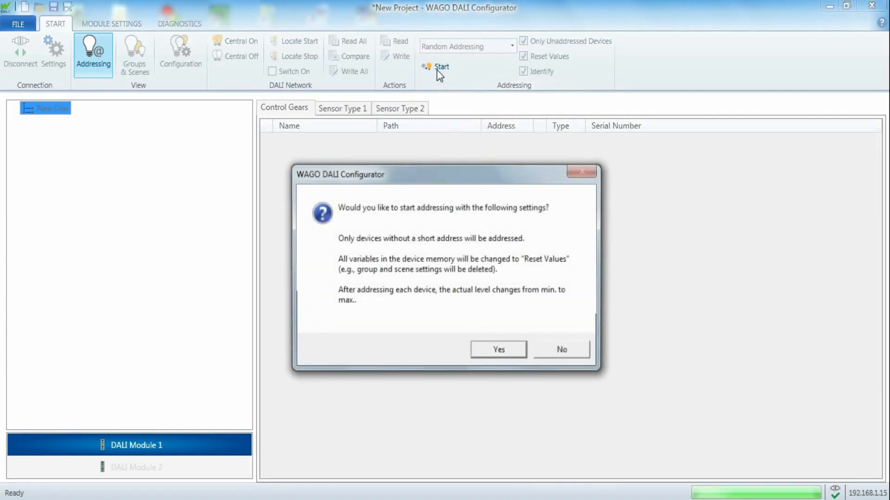
pyautogui.click(492, 348)
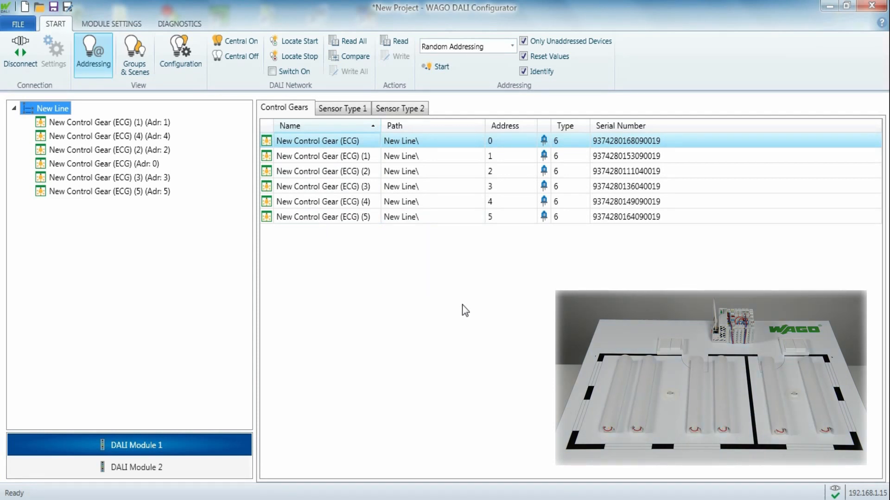
# - Start locating New Control Gear (ECG), the first device in the list, and set its address to 3
pyautogui.click(344, 141)
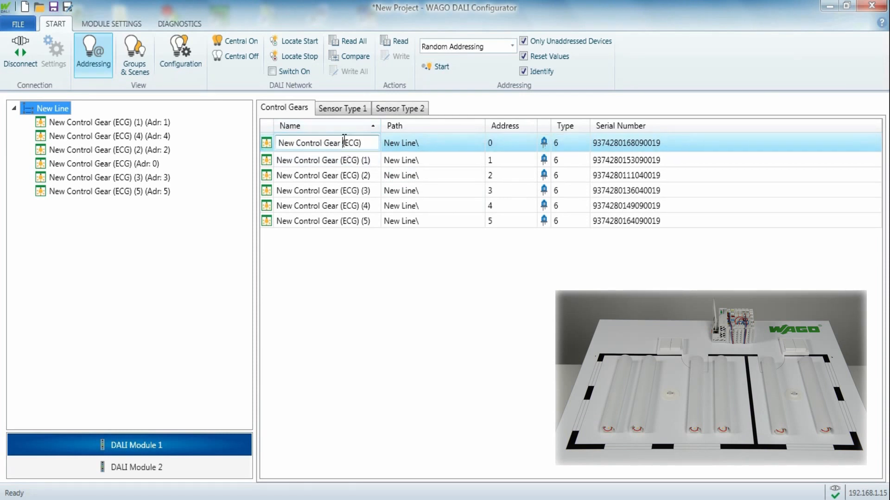
pyautogui.click(304, 43)
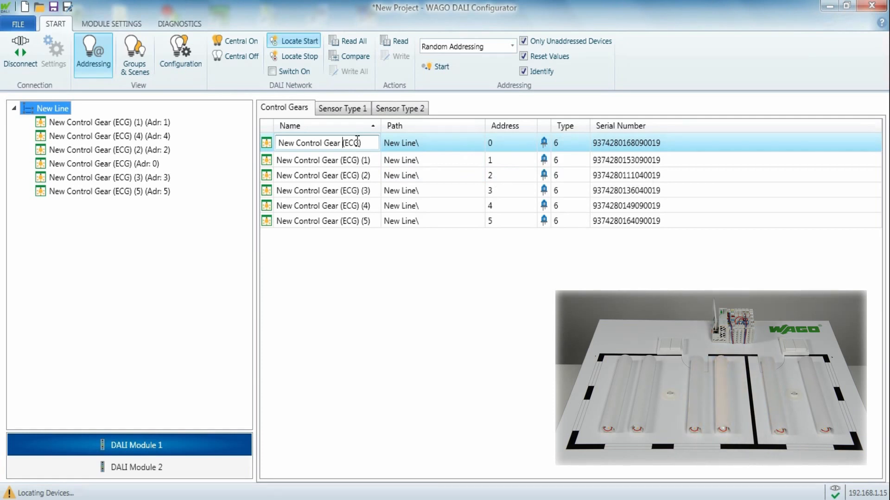
pyautogui.click(510, 149)
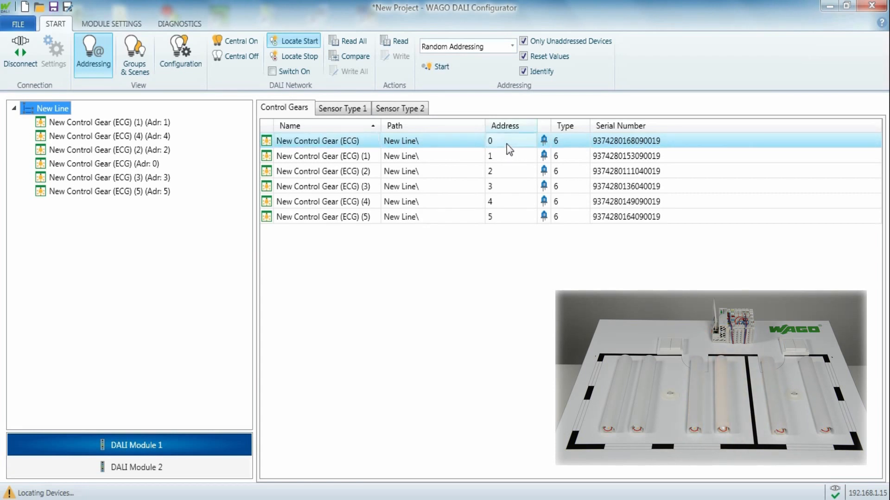
pyautogui.click(506, 144)
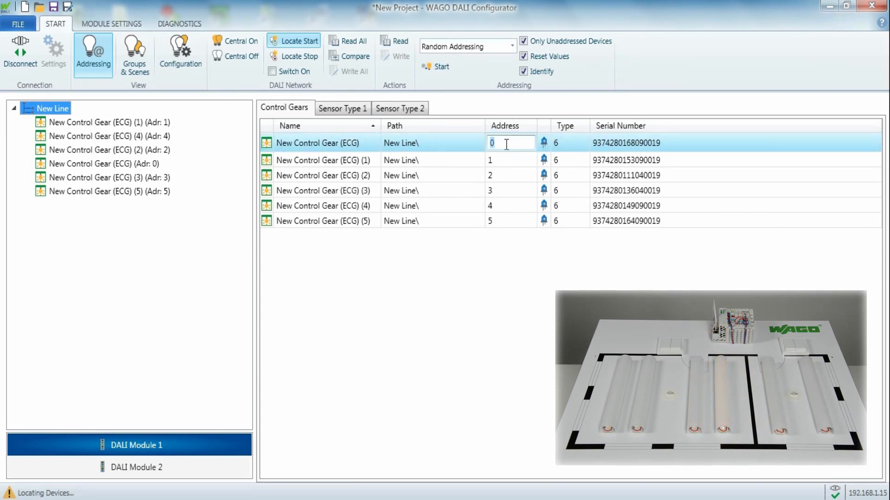
pyautogui.write('3')
pyautogui.press('Return')
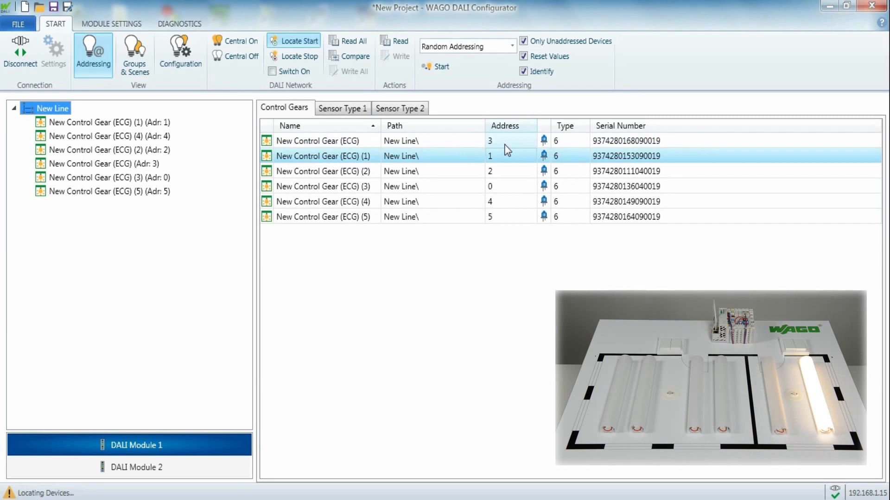
# - Rename the control gear with address 3 to Light 3
pyautogui.doubleClick(332, 141)
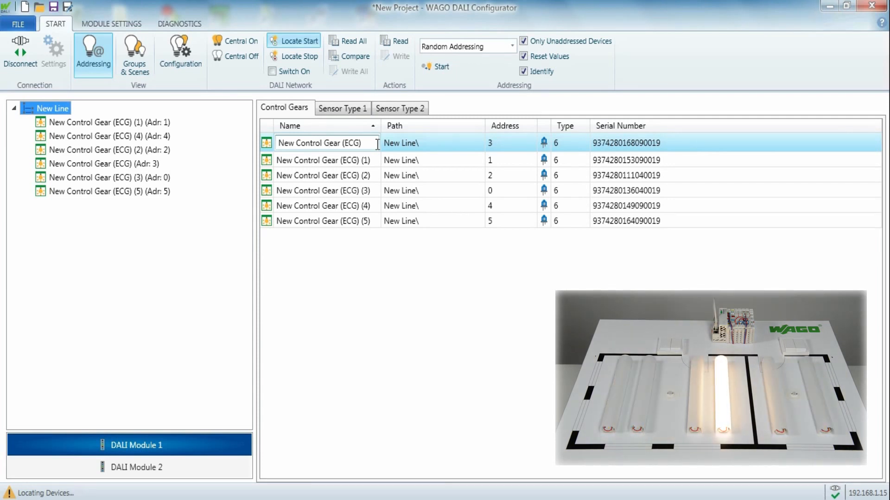
pyautogui.moveTo(378, 145); pyautogui.dragTo(278, 141)
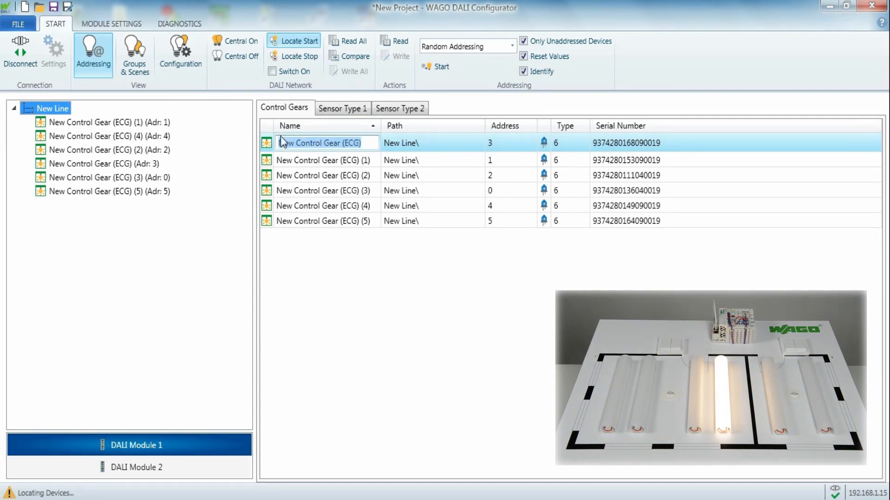
pyautogui.write('Light')
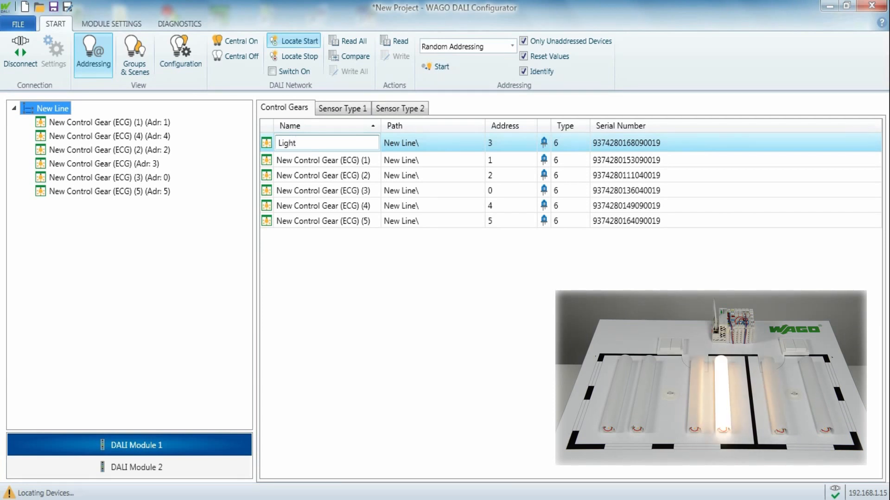
pyautogui.write(' 3')
pyautogui.press('Return')
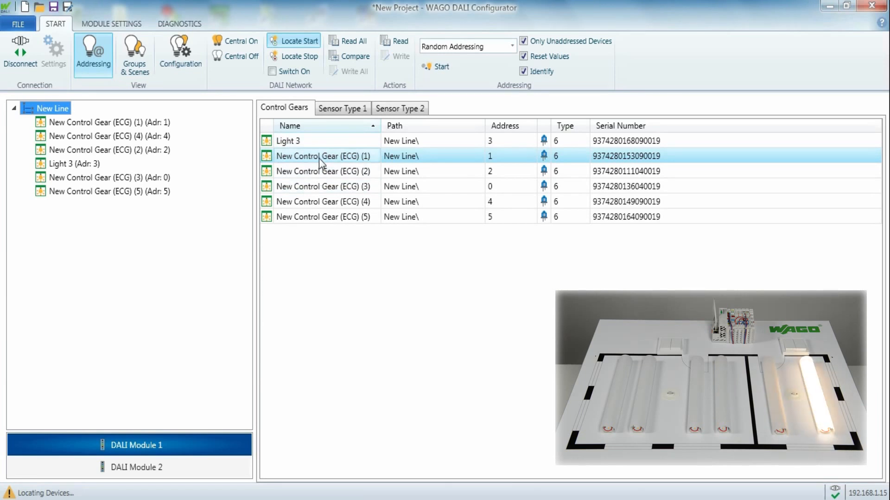
# - Set the address of New Control Gear (ECG) (1) to 5 and rename it Light 5
pyautogui.click(504, 162)
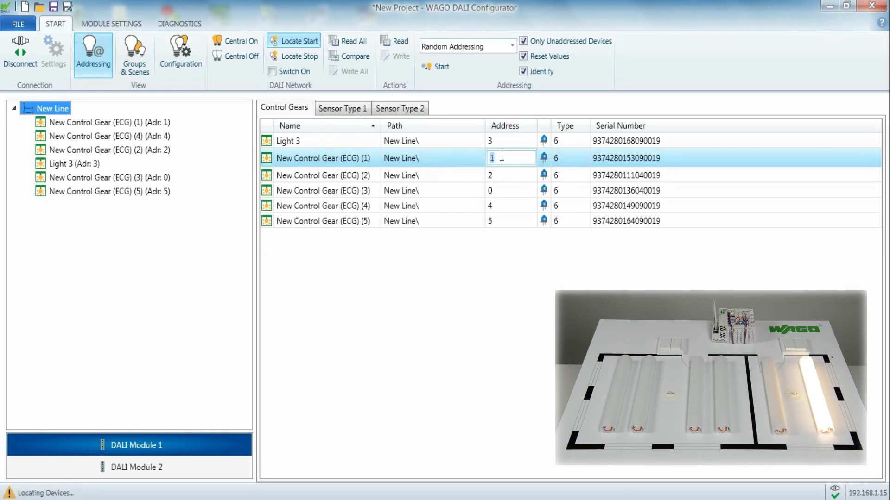
pyautogui.write('5')
pyautogui.press('Return')
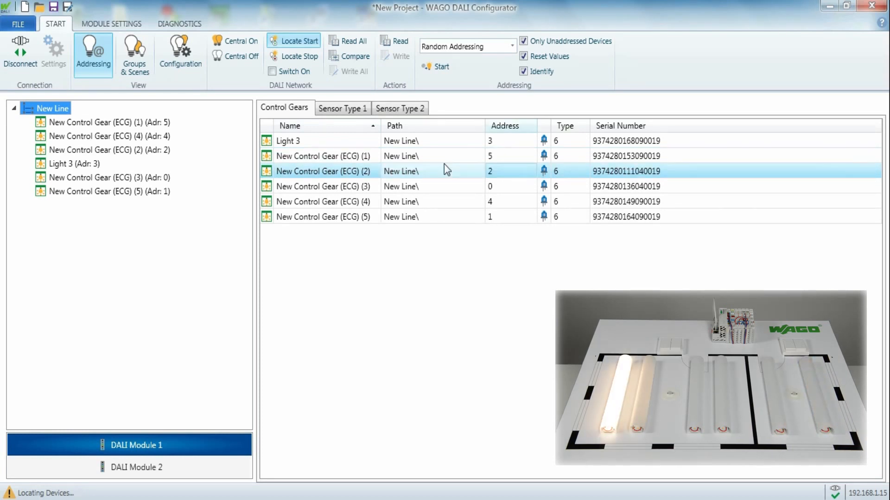
pyautogui.click(364, 159)
pyautogui.click(368, 159)
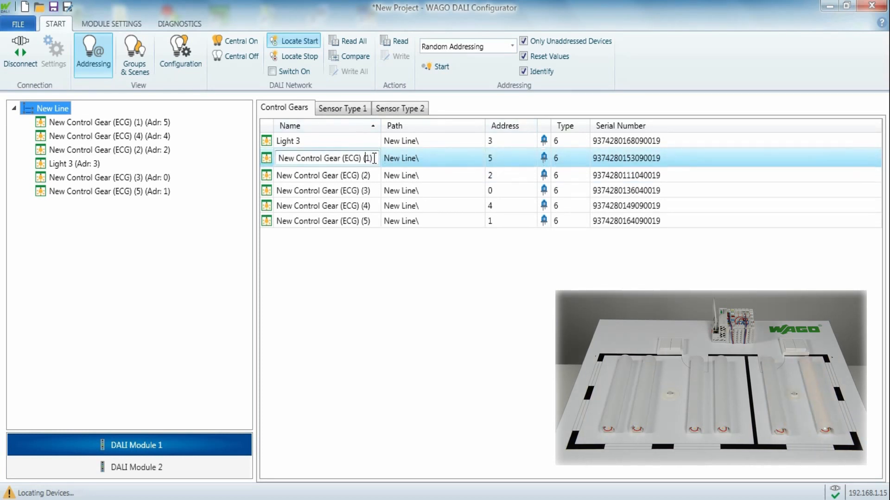
pyautogui.moveTo(369, 158); pyautogui.dragTo(278, 159)
pyautogui.write('L')
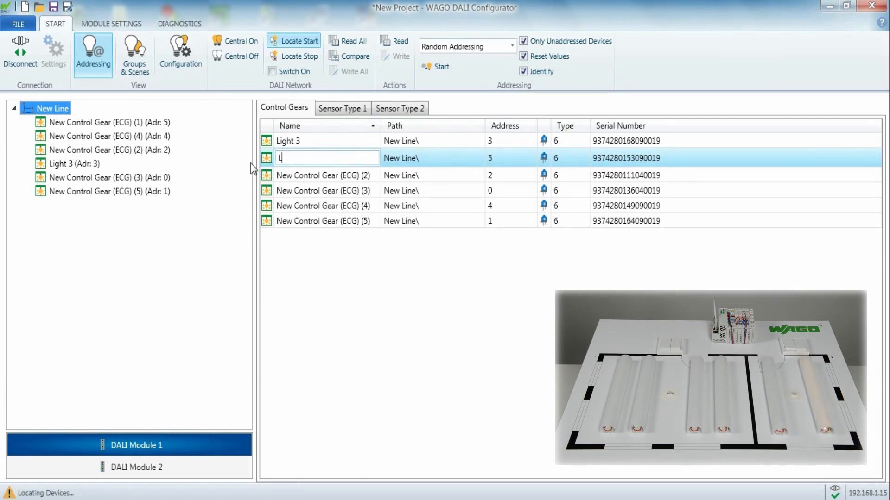
pyautogui.write('ight 5')
pyautogui.press('Return')
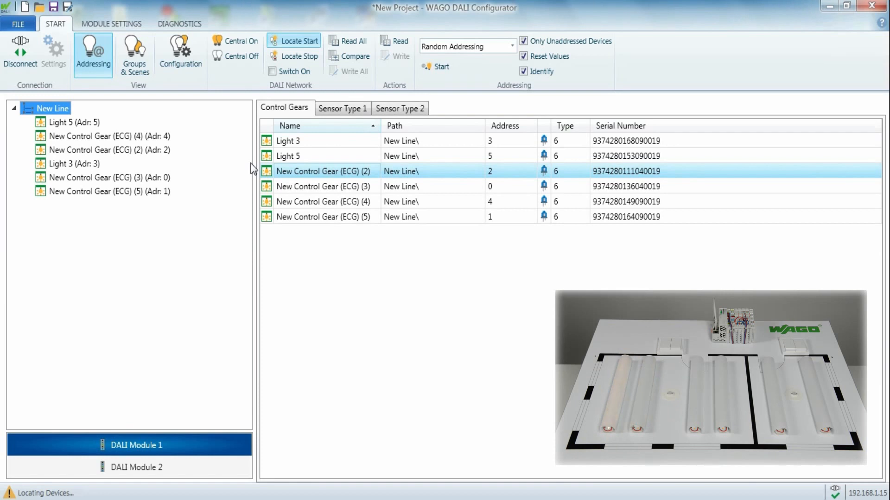
# - Set the address of New Control Gear (ECG) (2) to 0 and rename it Light 0
pyautogui.click(498, 173)
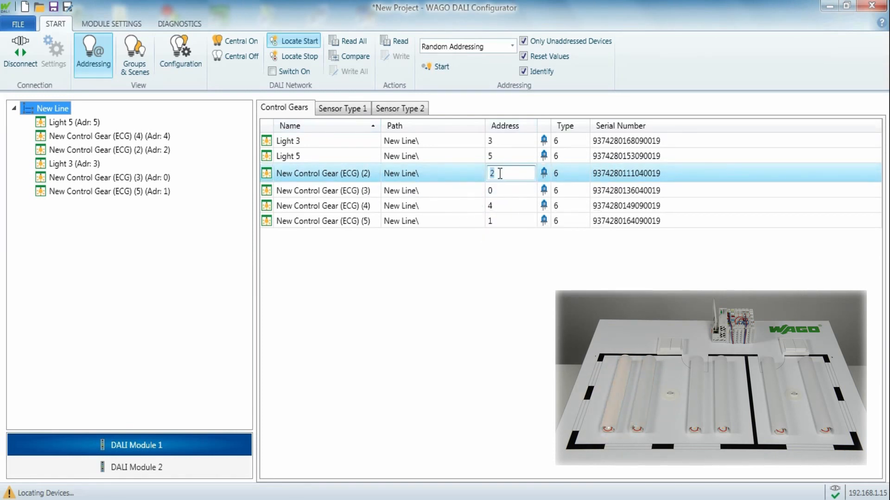
pyautogui.write('0')
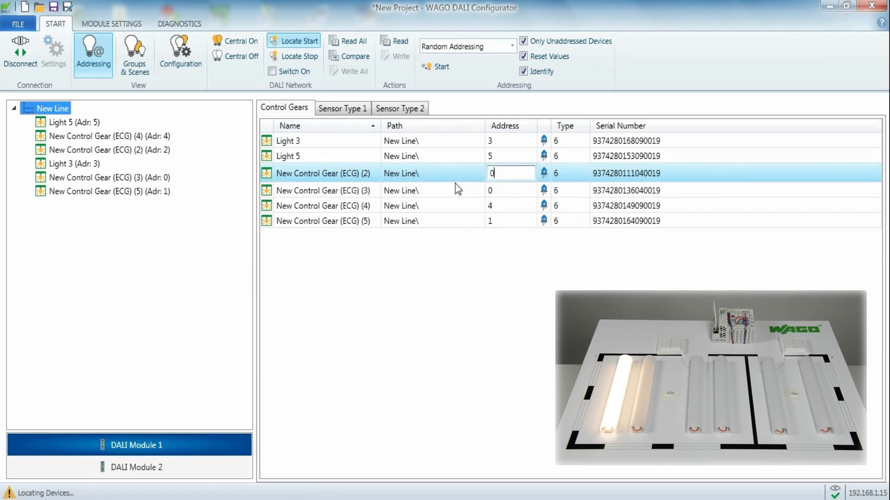
pyautogui.click(371, 173)
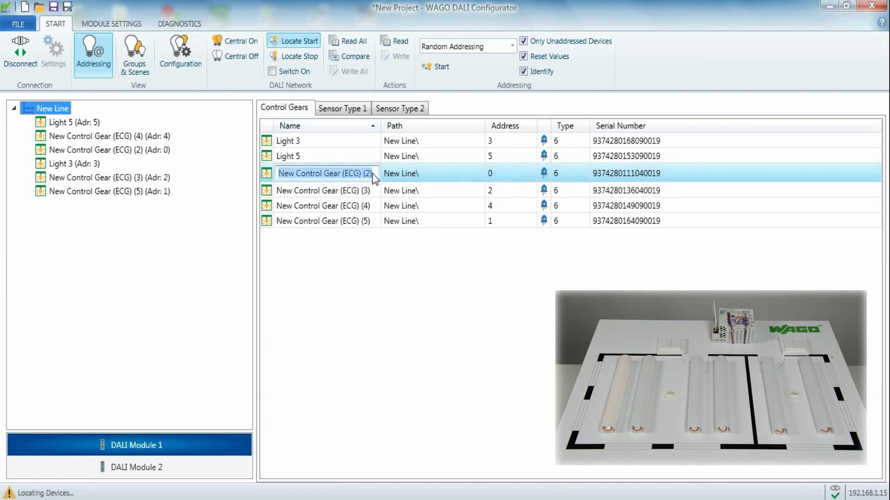
pyautogui.write('Light 0')
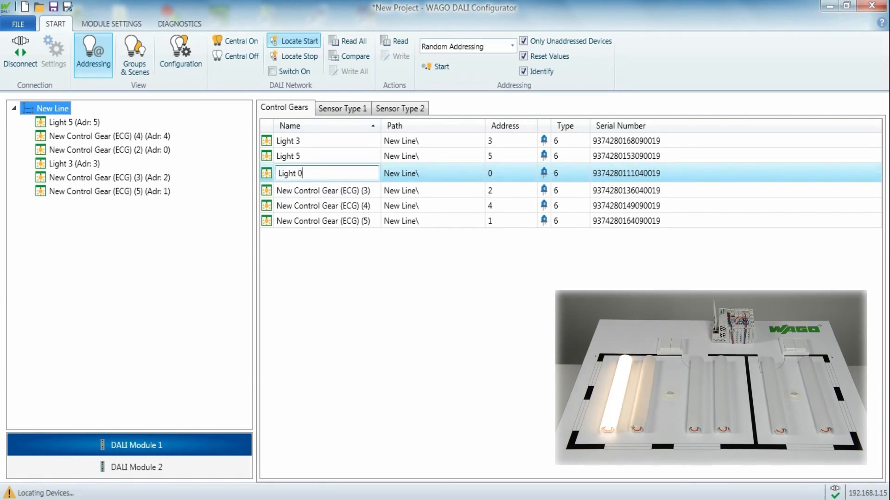
pyautogui.press('Return')
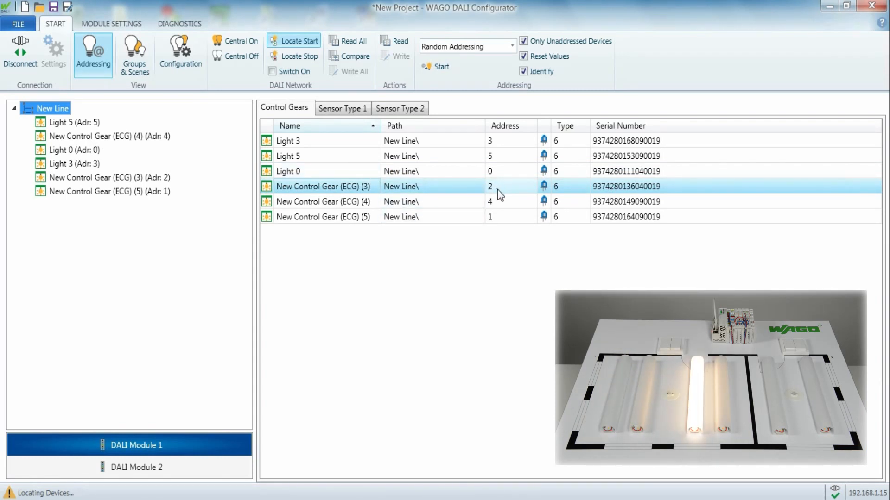
# - Rename New Control Gear (ECG) (3) to Light 2
pyautogui.click(372, 188)
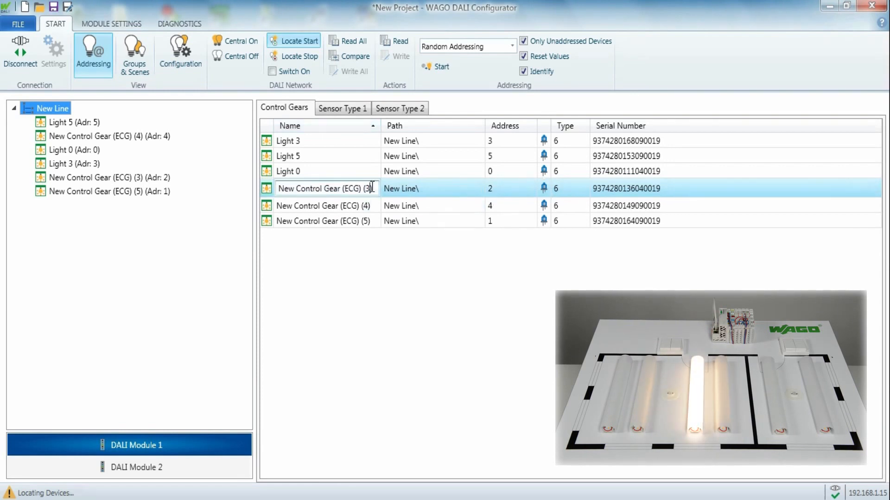
pyautogui.moveTo(372, 188); pyautogui.dragTo(272, 189)
pyautogui.write('L')
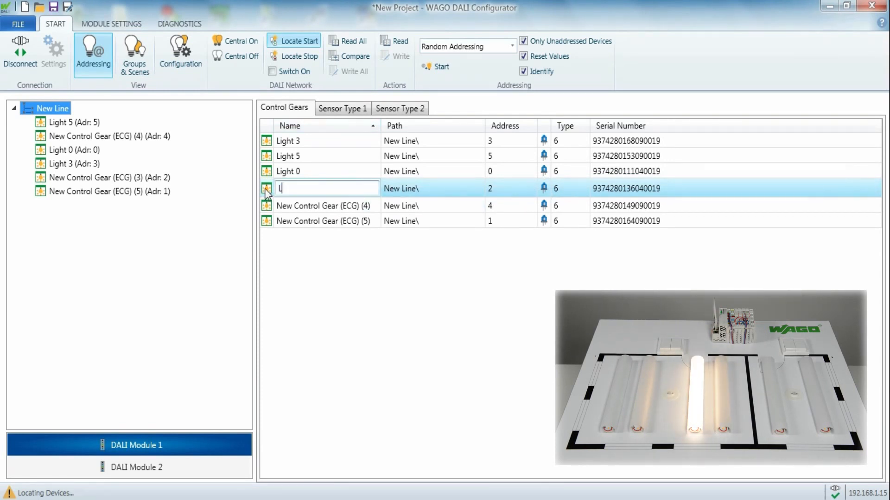
pyautogui.write('ight 2')
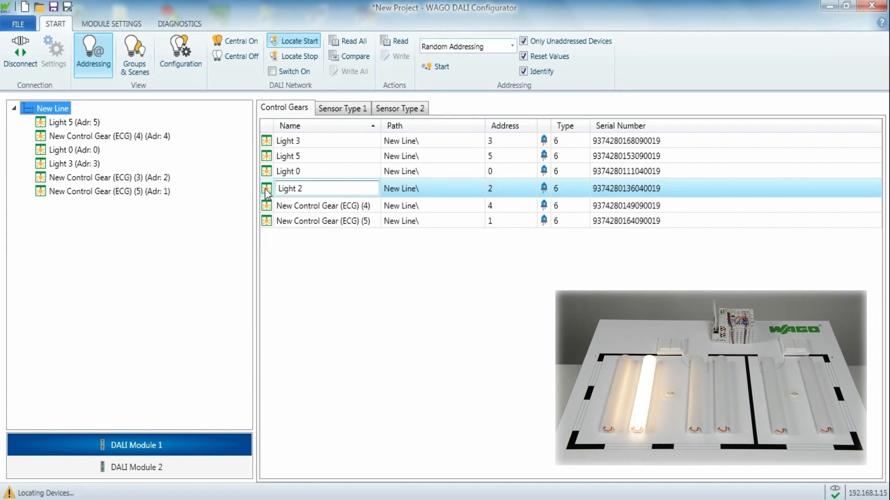
pyautogui.press('Return')
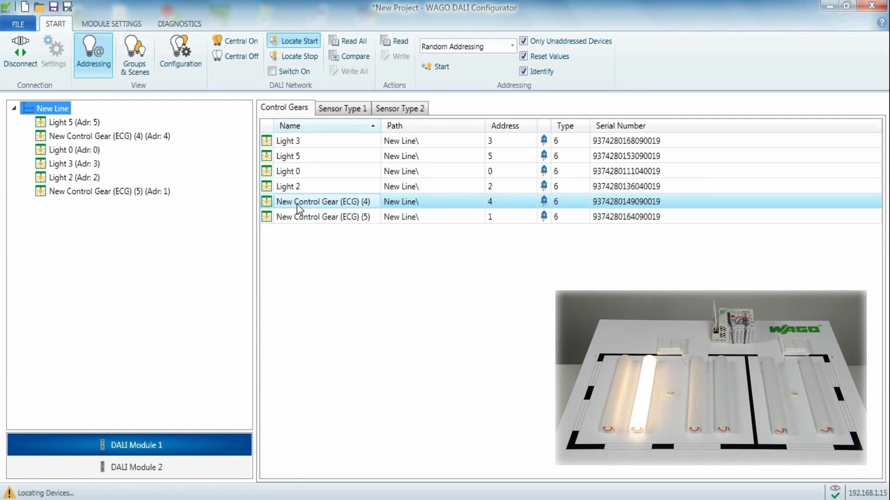
# - Rename New Control Gear (ECG) (4) to Light 1 and set its address to 1
pyautogui.click(326, 202)
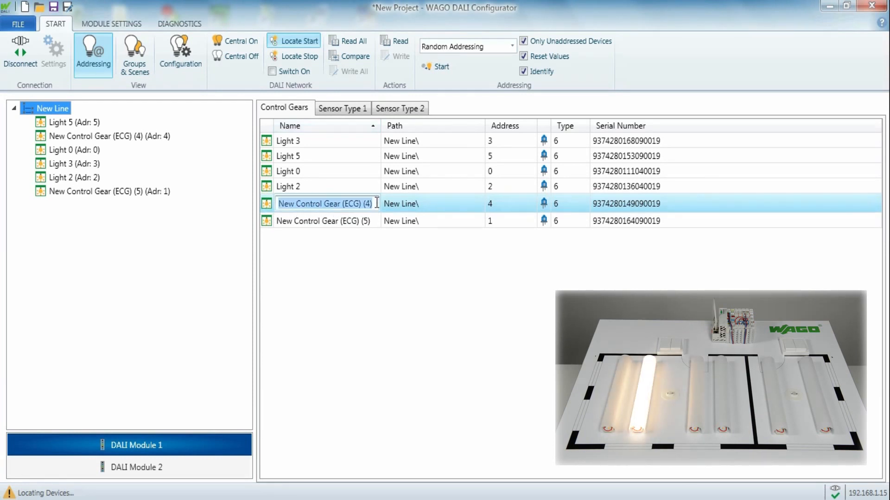
pyautogui.write('L')
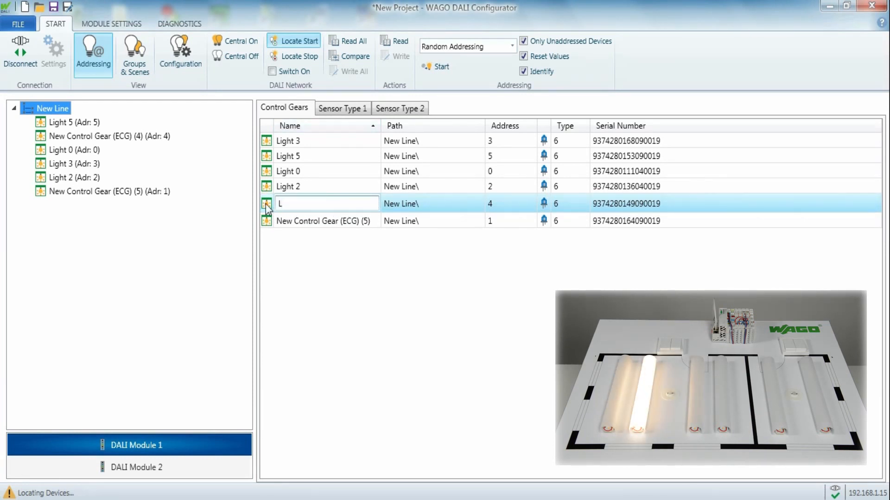
pyautogui.write('ight 1')
pyautogui.press('Return')
pyautogui.click(502, 202)
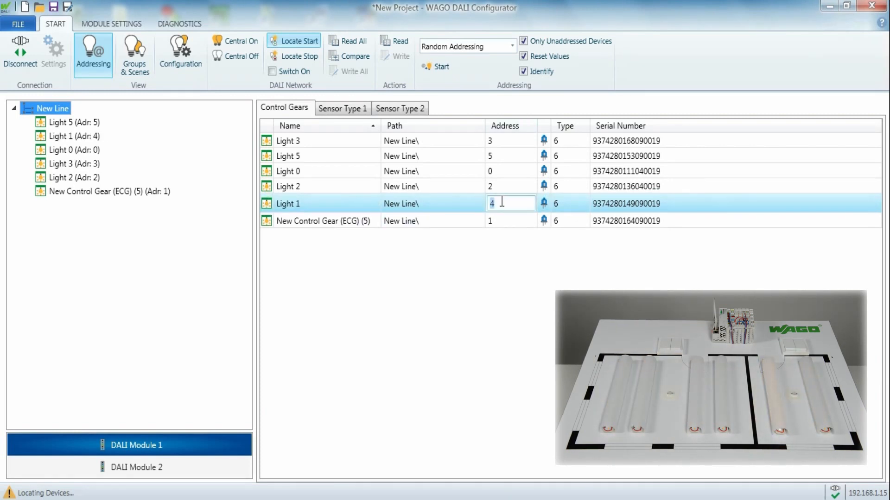
pyautogui.write('1')
pyautogui.press('Return')
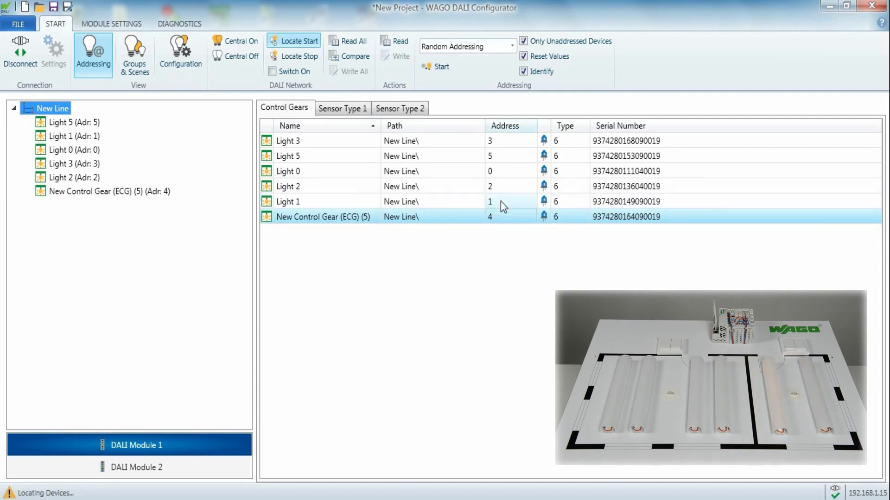
# - Rename New Control Gear (ECG) (5) to Light 4
pyautogui.click(338, 219)
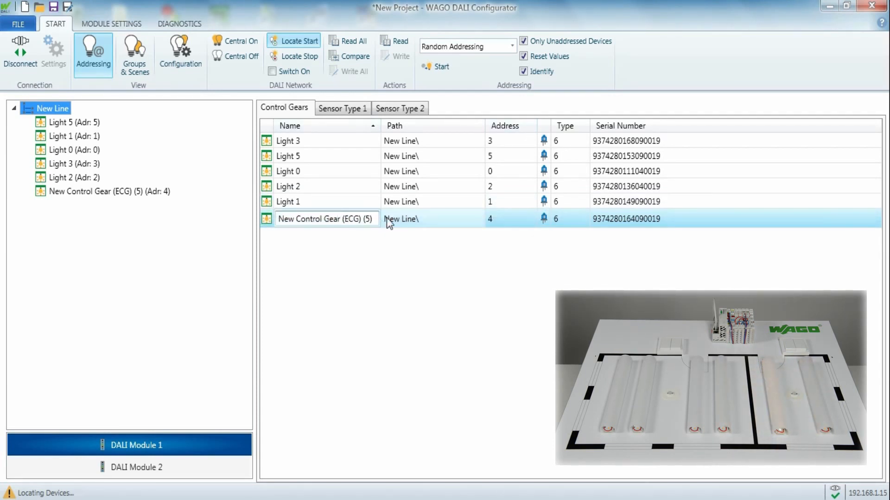
pyautogui.moveTo(376, 218); pyautogui.dragTo(254, 222)
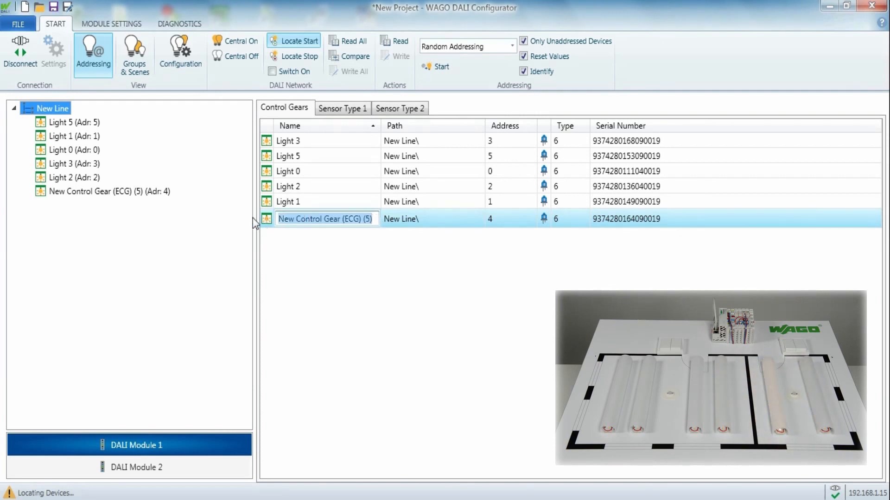
pyautogui.write('Light 4')
pyautogui.press('Return')
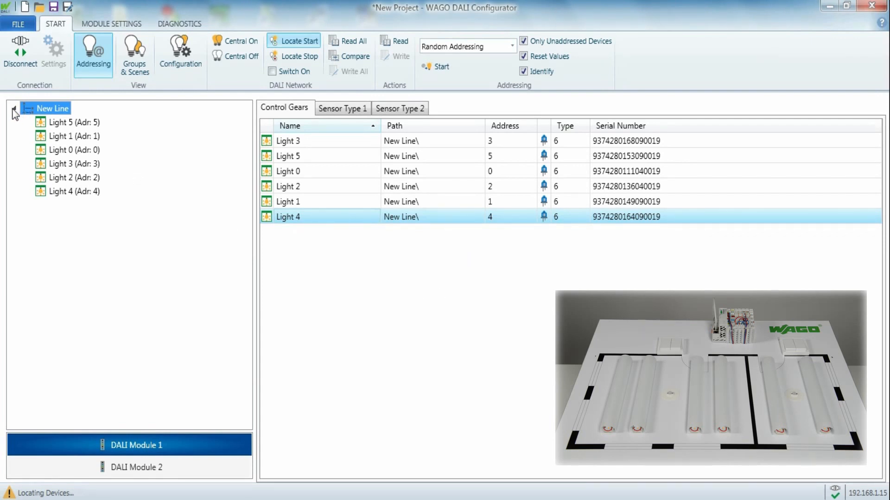
# - Add a new section under New Line, add a nested section inside it, and expand the parent section
pyautogui.rightClick(63, 110)
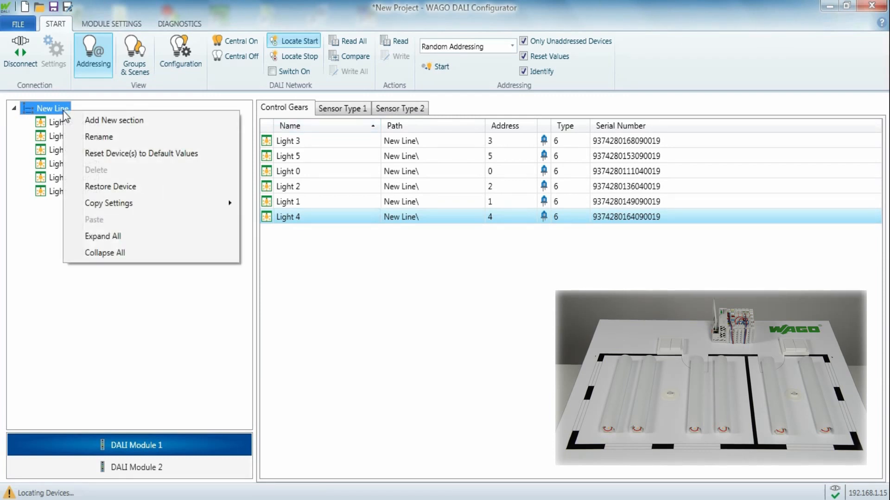
pyautogui.click(86, 123)
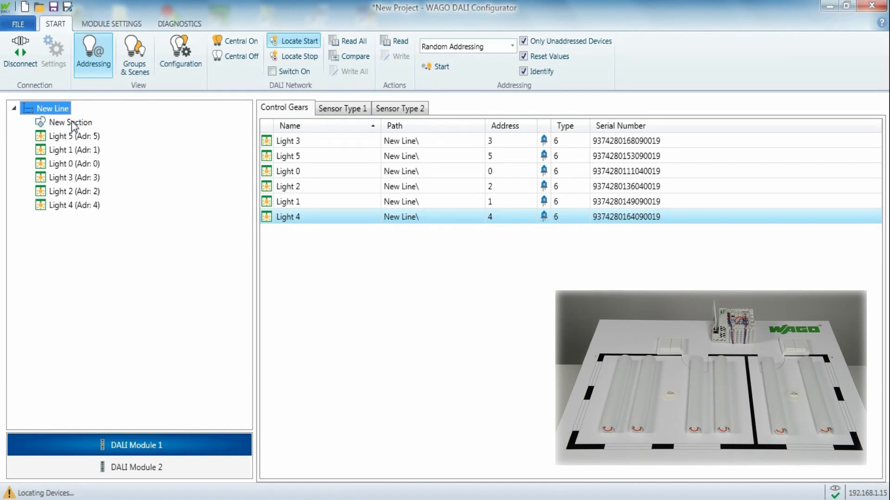
pyautogui.rightClick(72, 123)
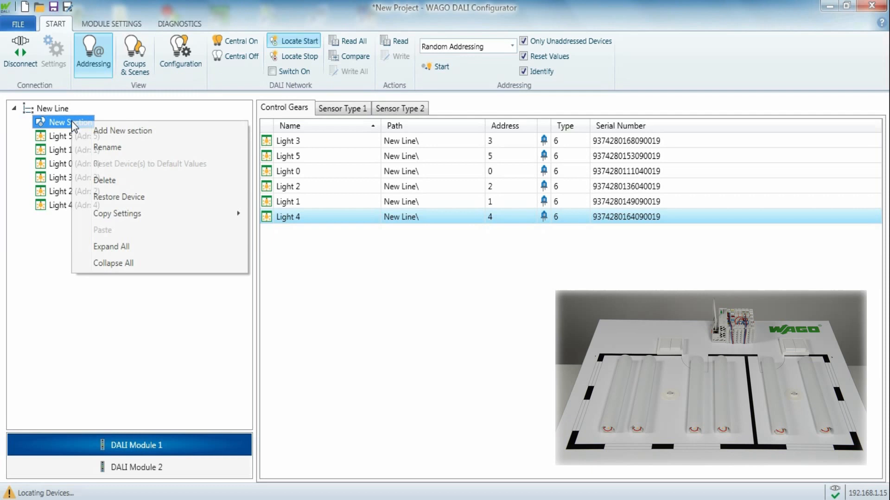
pyautogui.click(99, 134)
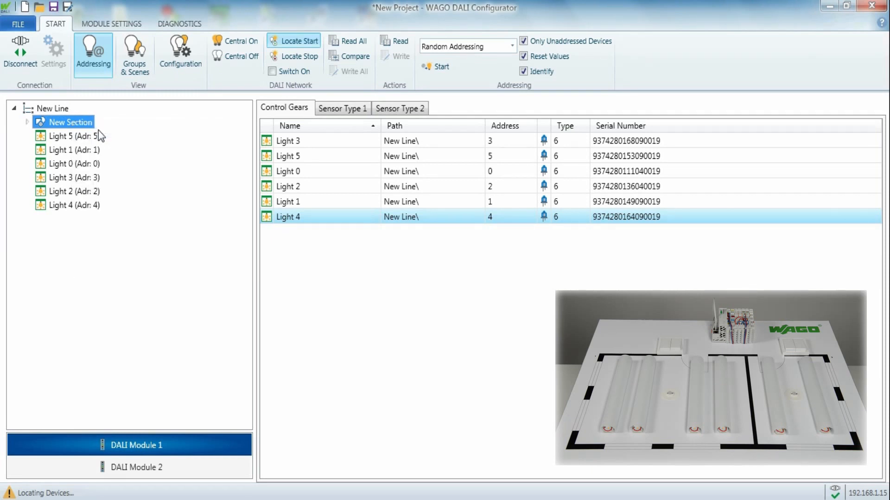
pyautogui.click(26, 122)
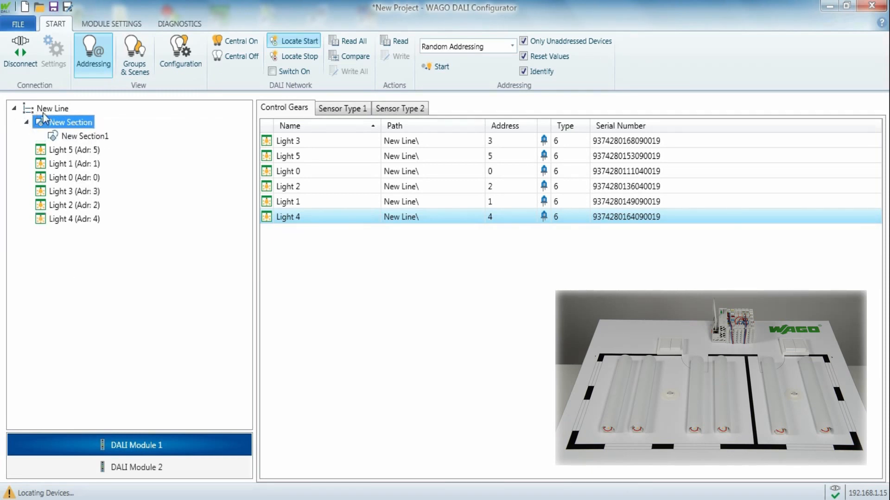
# - Rename the New Line root node to Main building
pyautogui.rightClick(53, 110)
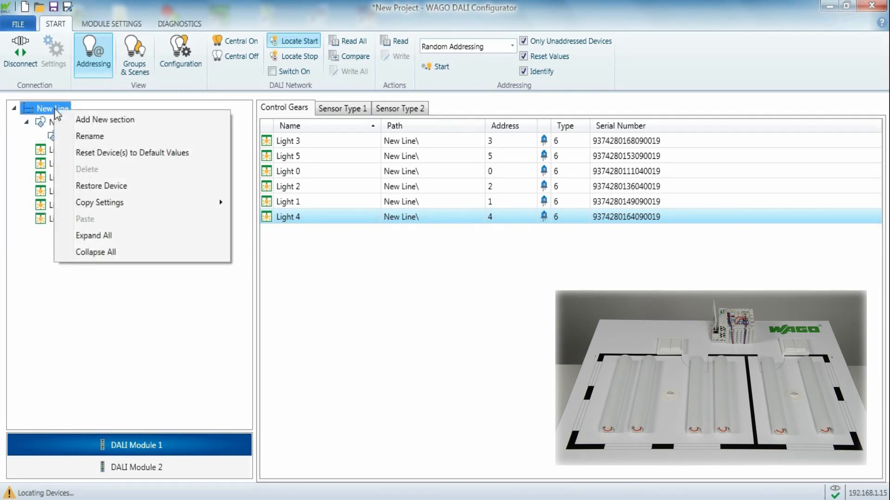
pyautogui.click(82, 138)
pyautogui.write('M')
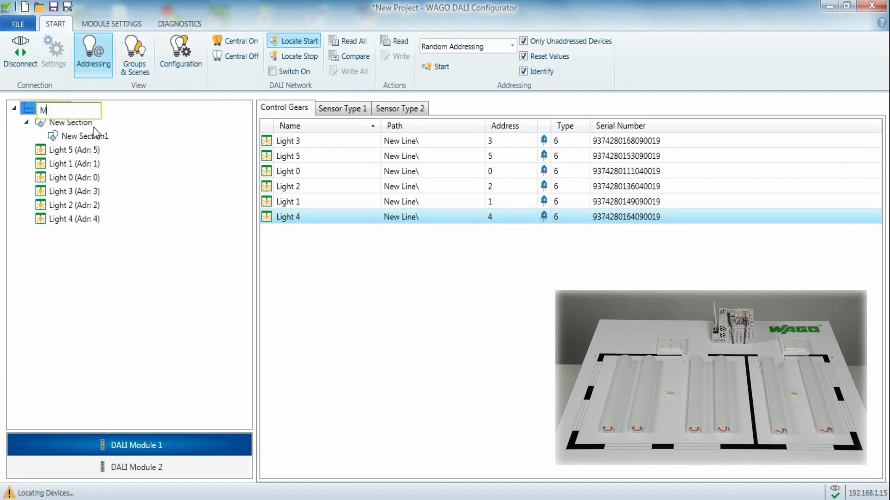
pyautogui.write('ain bui')
pyautogui.press('Return')
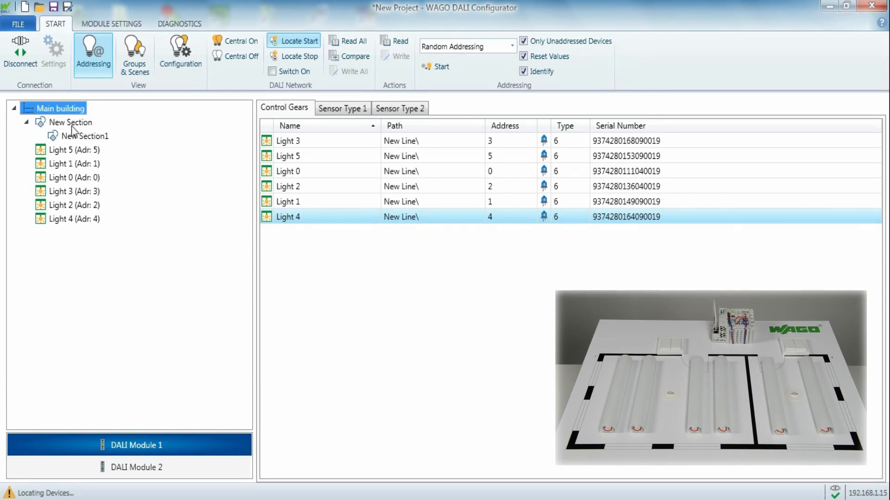
# - Rename the section directly below Main building to Ground floor
pyautogui.click(73, 124)
pyautogui.rightClick(78, 127)
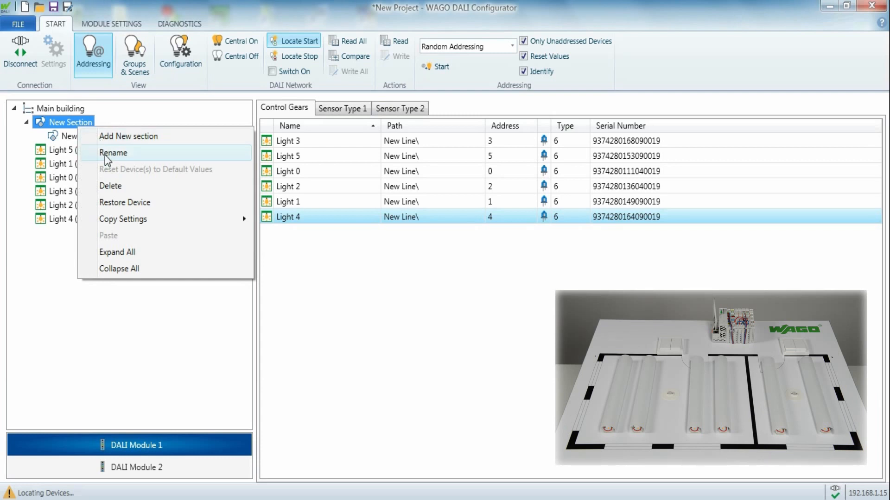
pyautogui.click(106, 154)
pyautogui.write('G')
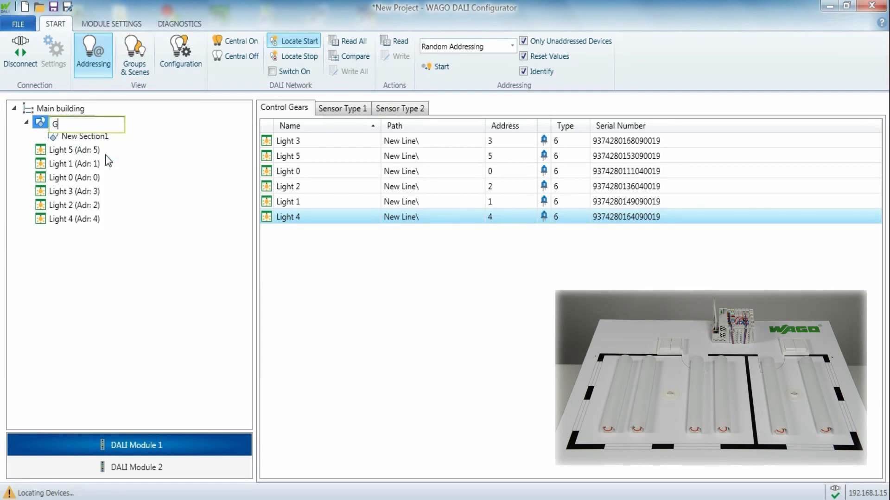
pyautogui.write('round floor')
pyautogui.press('Return')
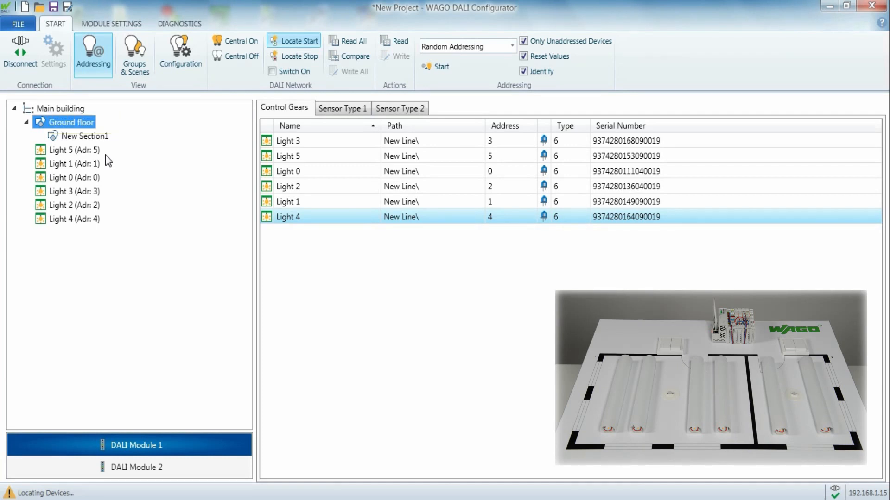
# - Rename the nested section under Ground floor to Room 1
pyautogui.click(85, 136)
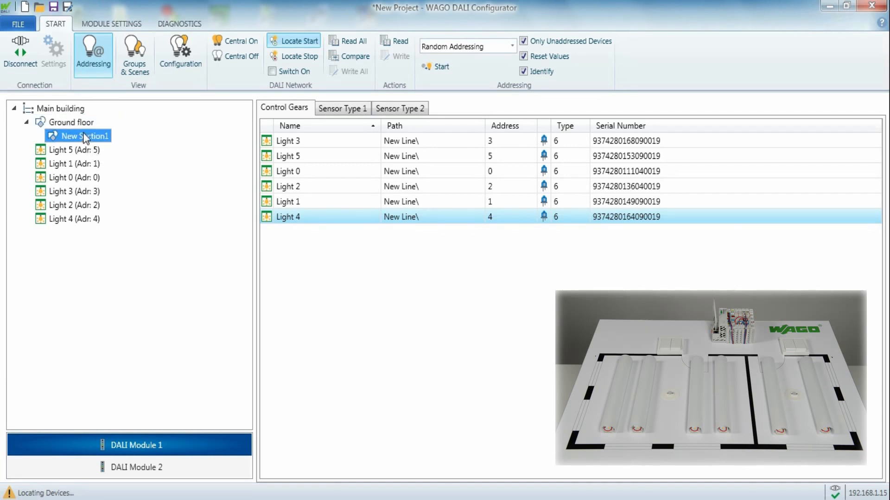
pyautogui.rightClick(85, 136)
pyautogui.click(118, 163)
pyautogui.write('Room 1')
pyautogui.press('Return')
# - Add a second section under Ground floor and name it Room 2
pyautogui.rightClick(83, 122)
pyautogui.click(96, 130)
pyautogui.rightClick(88, 149)
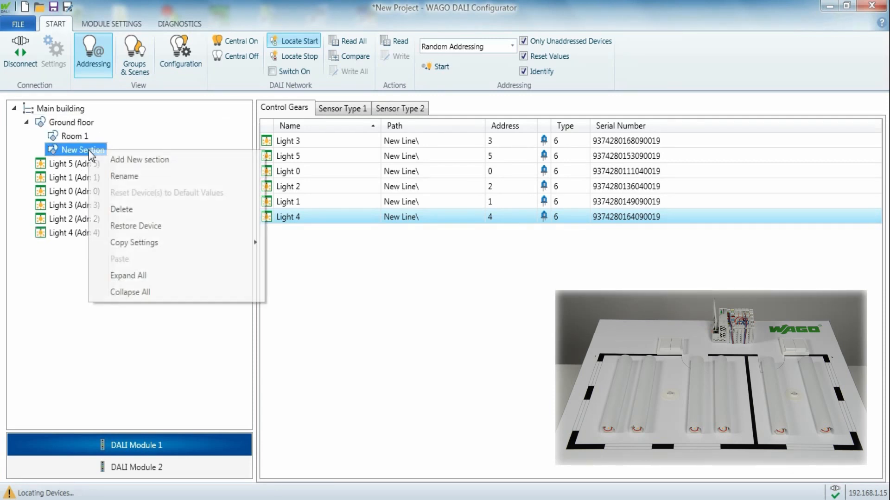
pyautogui.click(106, 177)
pyautogui.write('Room 2')
pyautogui.press('Return')
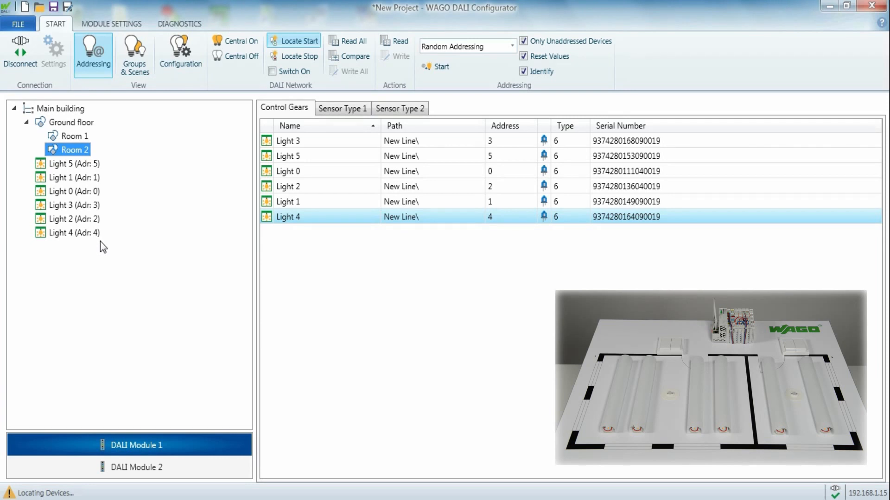
# - Move Light 0, Light 1, Light 2 and Light 3 into the Room 1 section
pyautogui.click(78, 190)
pyautogui.keyDown('ctrl'); pyautogui.click(76, 179); pyautogui.keyUp('ctrl')
pyautogui.keyDown('shift'); pyautogui.click(77, 217); pyautogui.keyUp('shift')
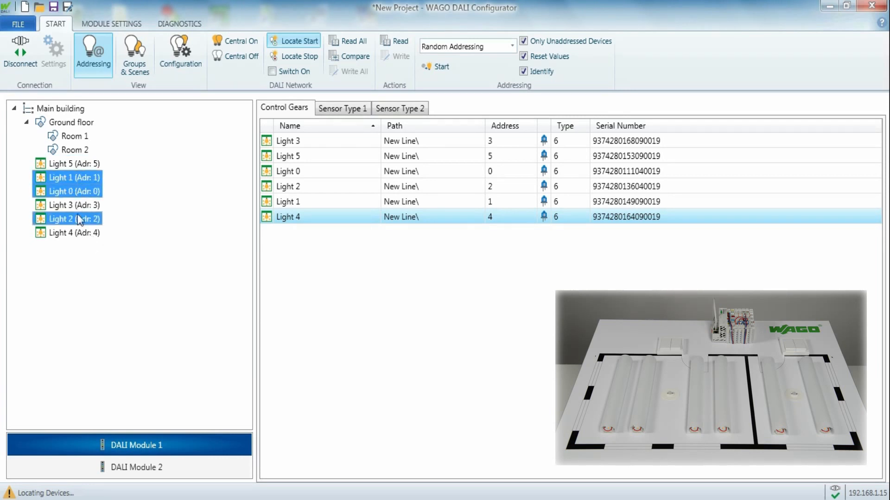
pyautogui.moveTo(80, 184); pyautogui.dragTo(71, 151)
# - Move Light 5 and Light 4 into the Room 2 section and expand both rooms in the tree
pyautogui.click(78, 177)
pyautogui.keyDown('ctrl'); pyautogui.click(77, 168); pyautogui.keyUp('ctrl')
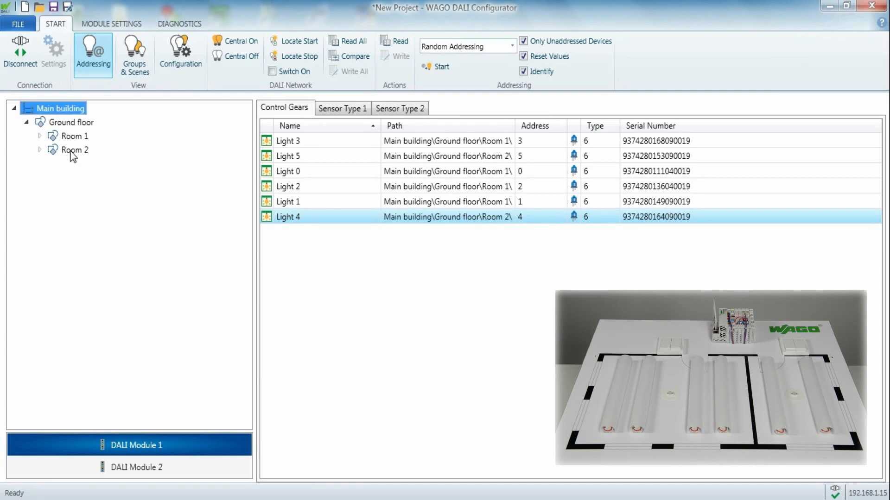
pyautogui.click(39, 136)
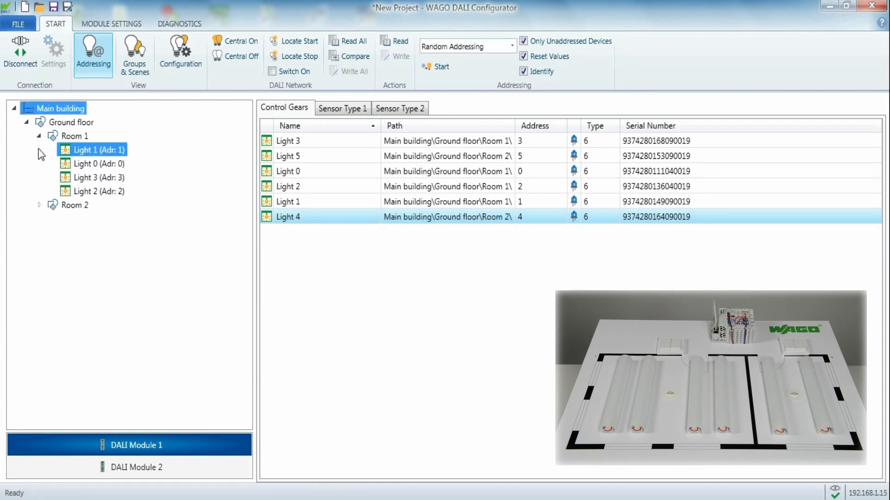
pyautogui.click(40, 205)
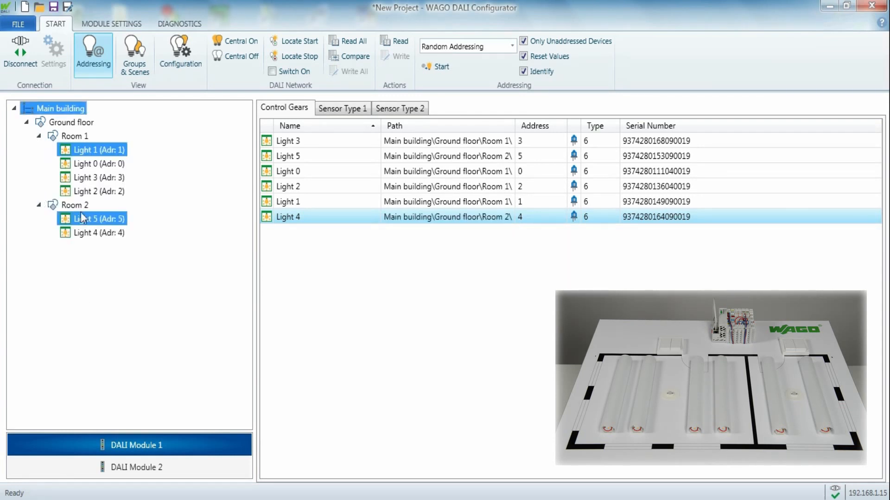
# - Locate the lights of Room 1 and Room 2 in turn to check the room assignment, and stop locating
pyautogui.click(67, 136)
pyautogui.click(296, 43)
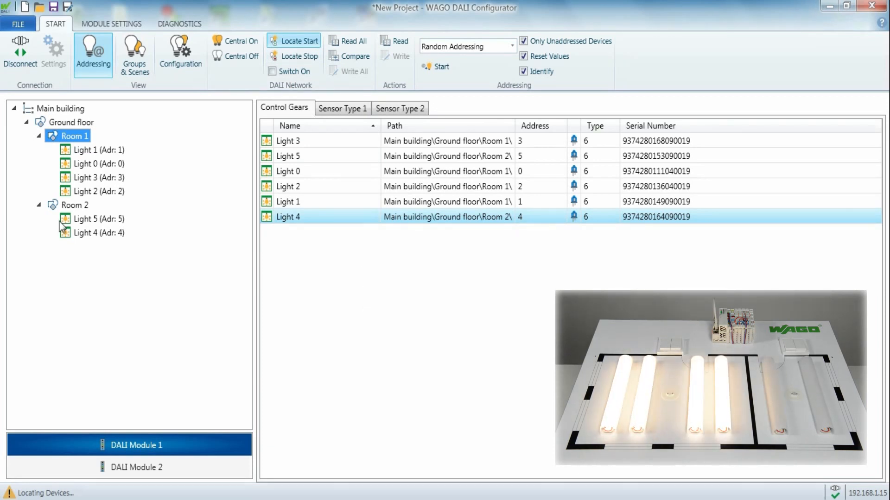
pyautogui.click(65, 207)
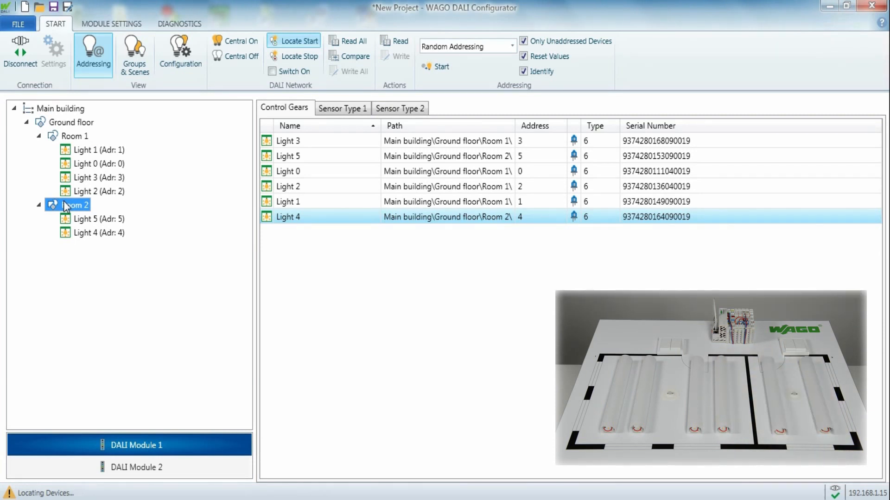
pyautogui.click(296, 57)
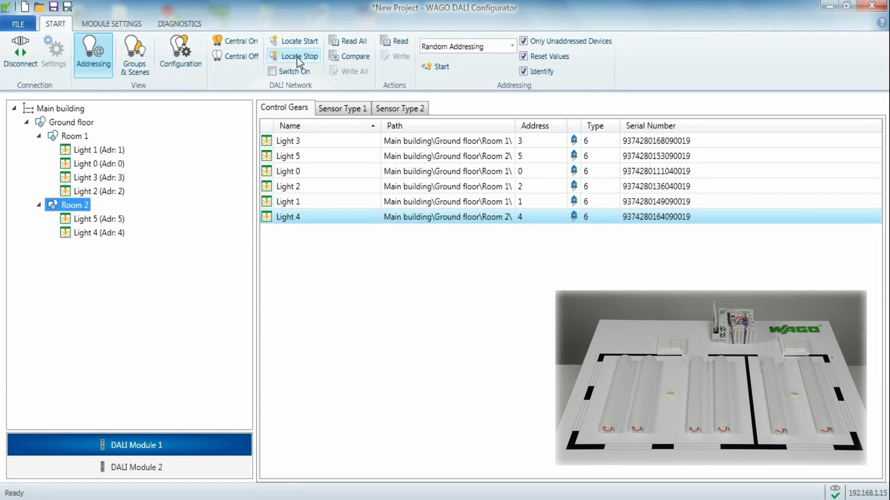
# - Assign all lights of Room 1 to Group 0 in the Groups & Scenes view and expand the group
pyautogui.click(141, 49)
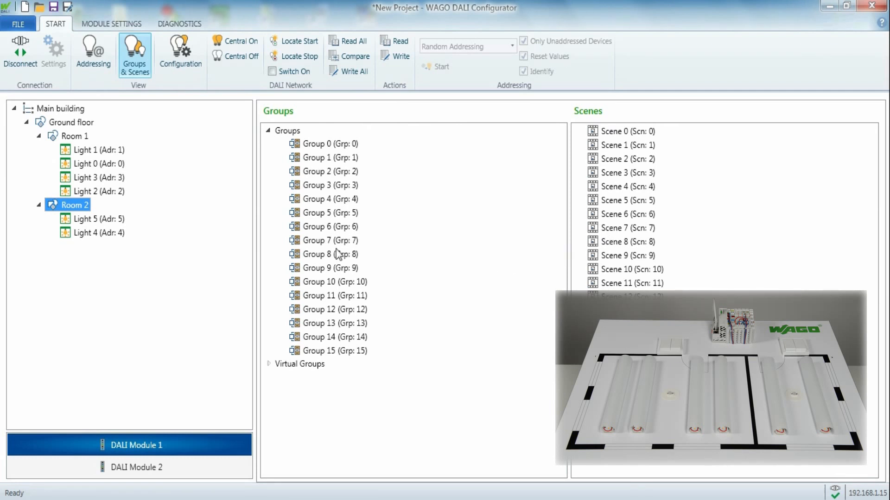
pyautogui.click(81, 140)
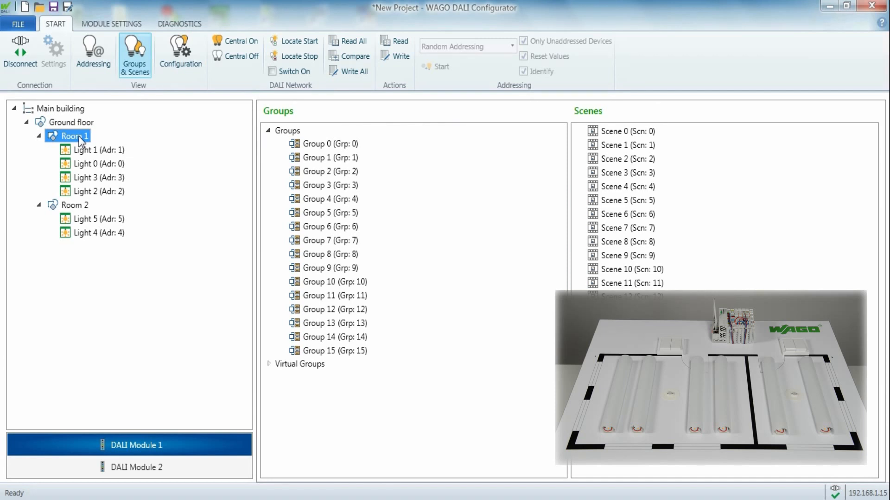
pyautogui.moveTo(80, 140); pyautogui.dragTo(318, 147)
pyautogui.click(281, 144)
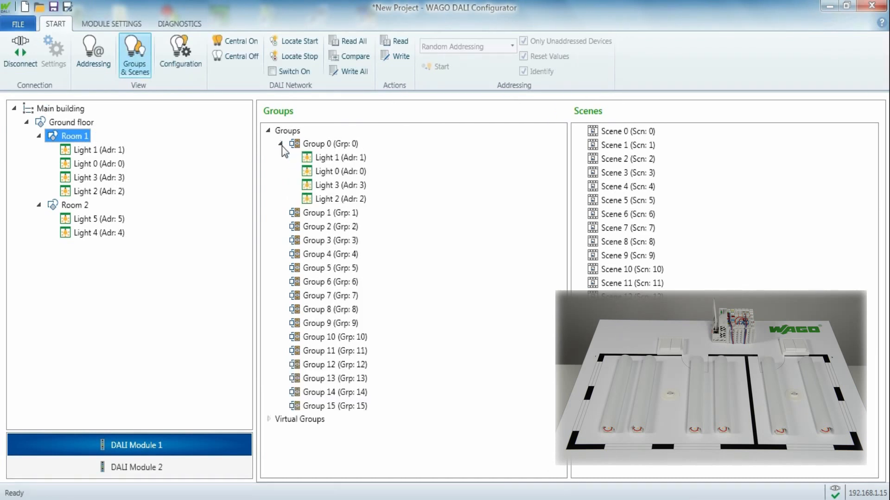
# - Rename Group 0 to Lightstrip 1
pyautogui.click(321, 146)
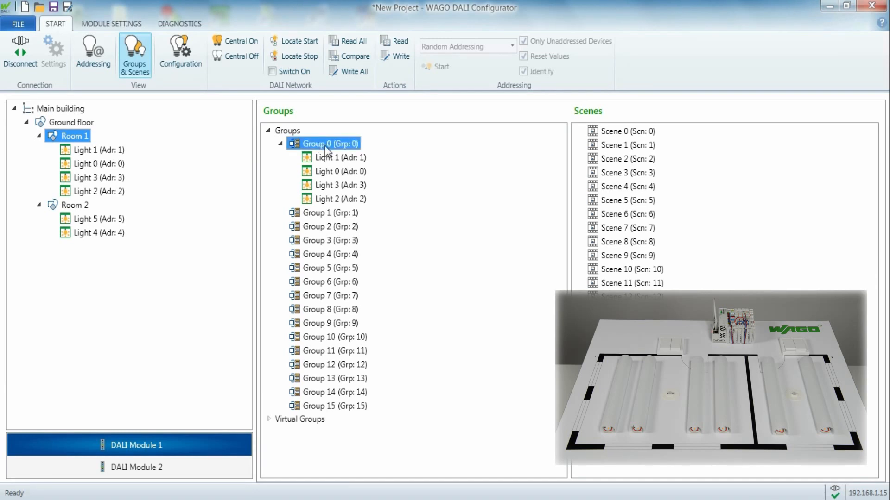
pyautogui.rightClick(325, 148)
pyautogui.click(345, 153)
pyautogui.write('Light')
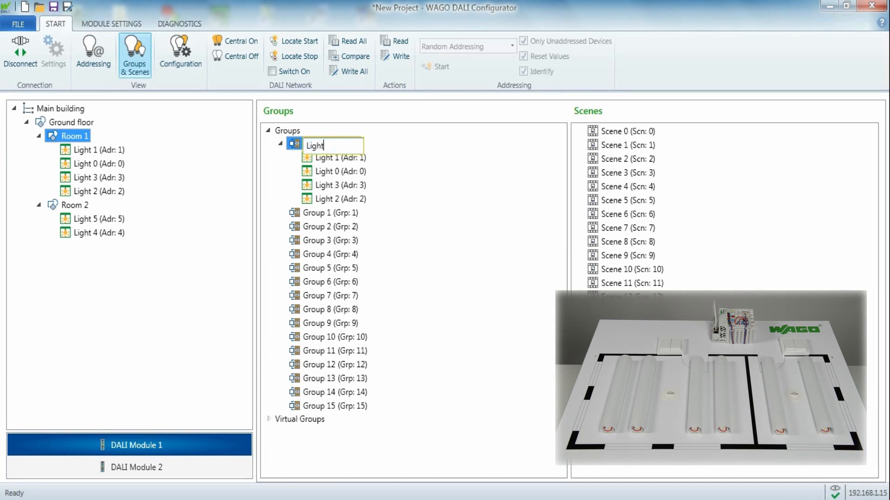
pyautogui.write('strip 1')
pyautogui.press('Return')
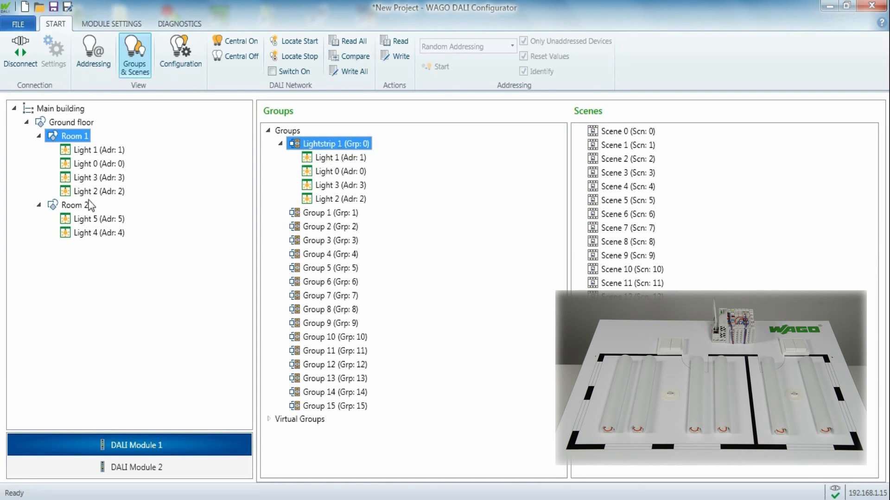
# - Assign all lights of Room 2 to Group 1
pyautogui.moveTo(72, 209); pyautogui.dragTo(317, 216)
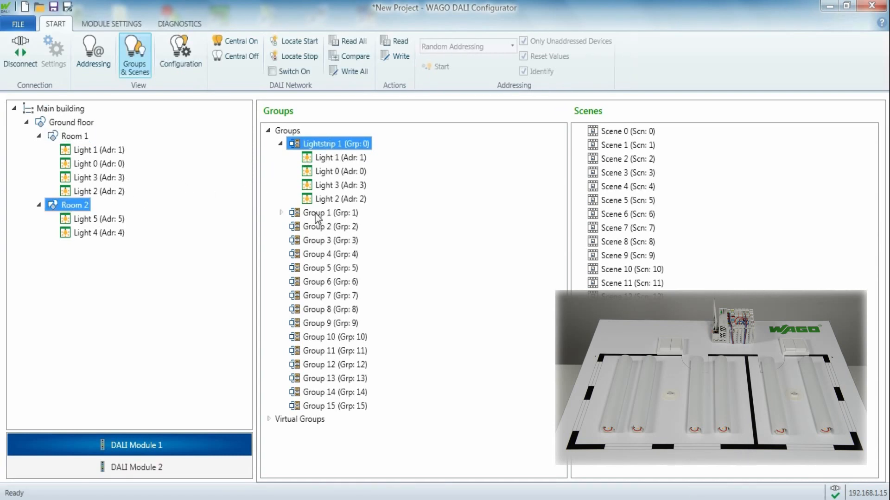
# - Expand Group 1 and rename it to Lightstrip 2
pyautogui.click(281, 213)
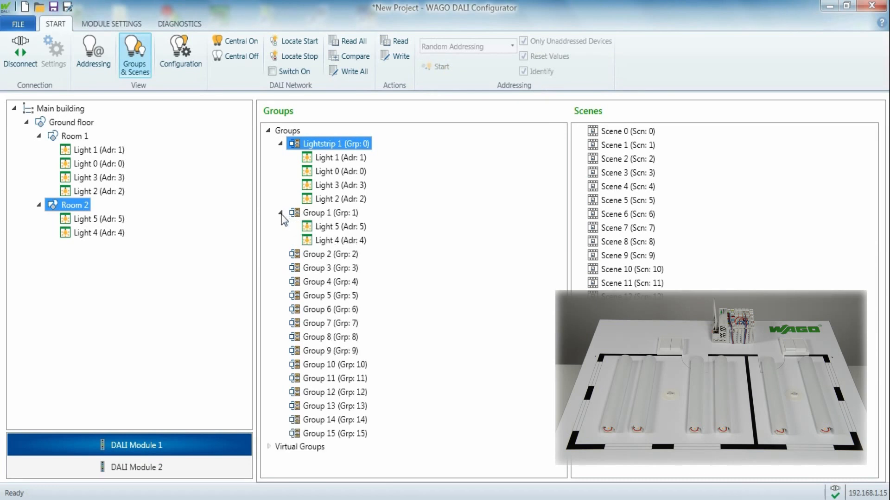
pyautogui.click(323, 214)
pyautogui.rightClick(323, 214)
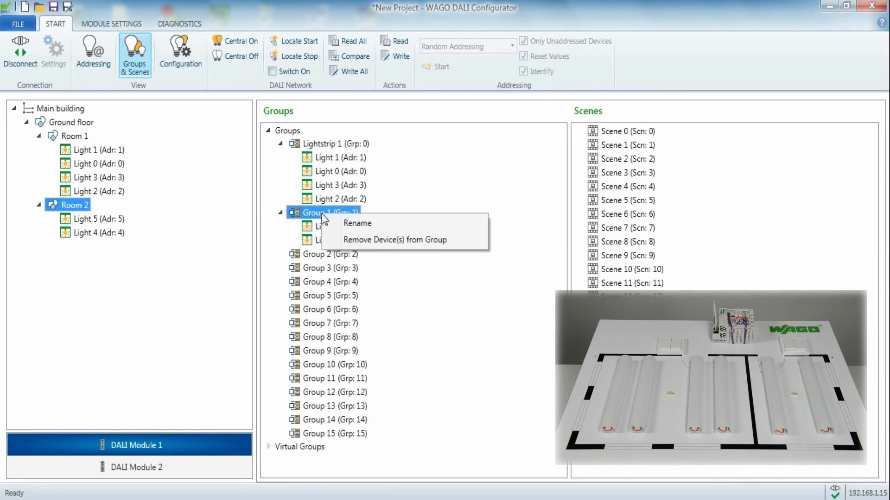
pyautogui.click(354, 223)
pyautogui.write('L')
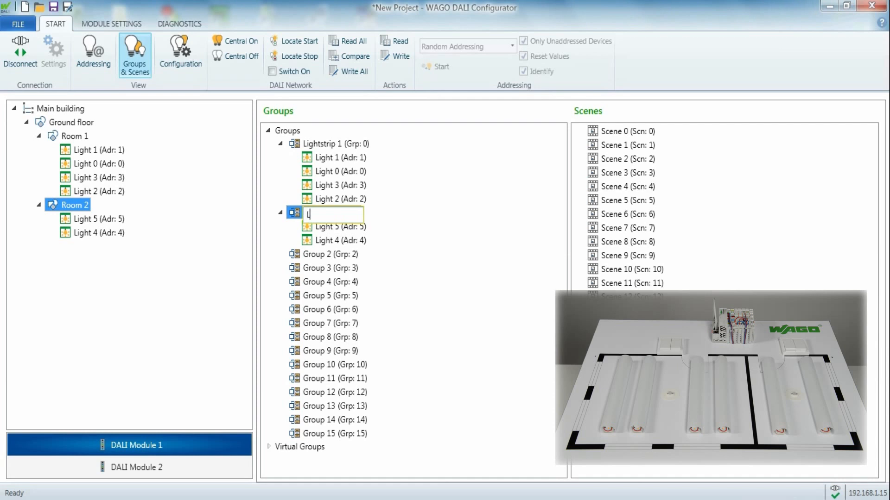
pyautogui.write('ightstrip 2')
pyautogui.press('Return')
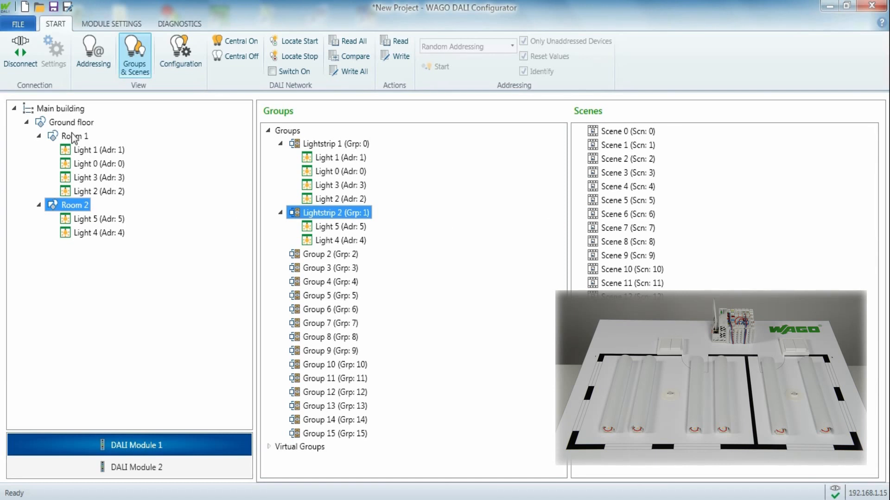
# - Assign all lights of Room 1 to Scene 0 with a level of 90 % and expand the scene
pyautogui.moveTo(72, 138); pyautogui.dragTo(609, 135)
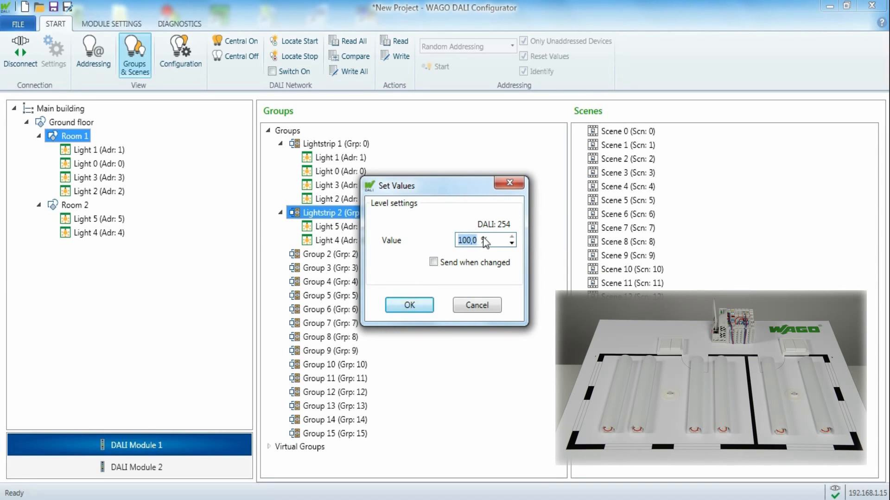
pyautogui.write('30')
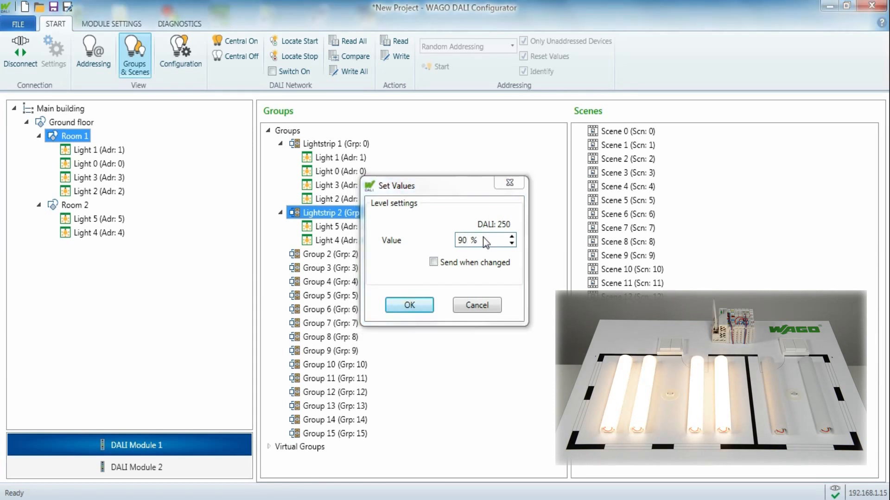
pyautogui.press('Return')
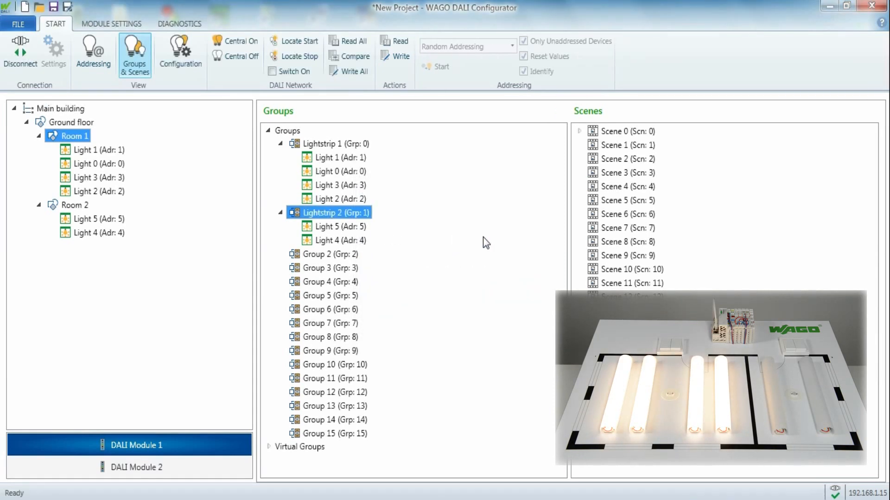
pyautogui.click(580, 131)
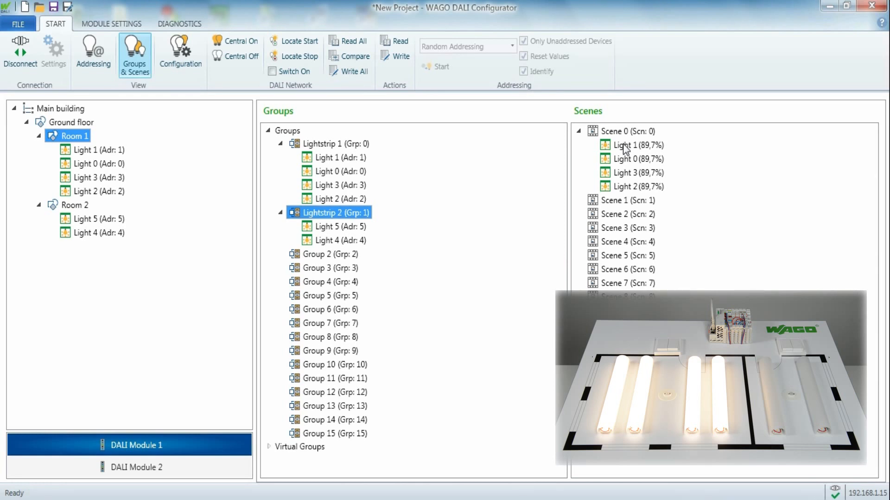
# - Set the level of Light 3 in Scene 0 to 15 %
pyautogui.doubleClick(630, 176)
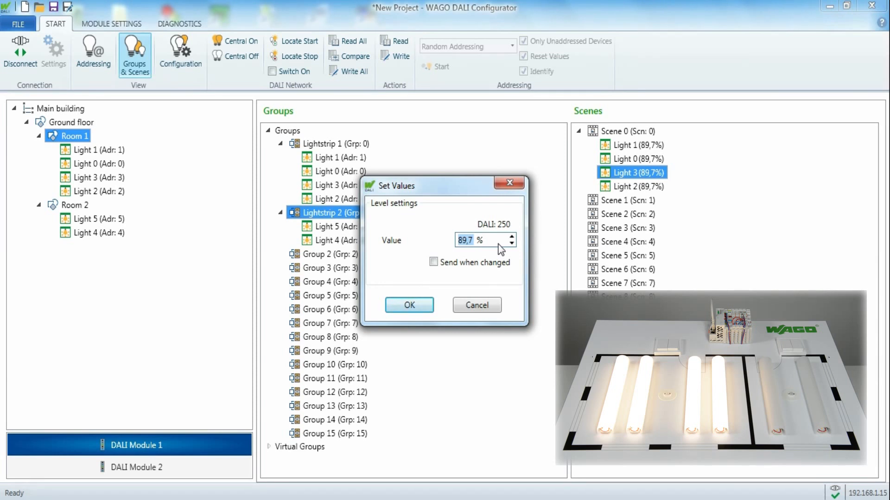
pyautogui.write('15')
pyautogui.press('Return')
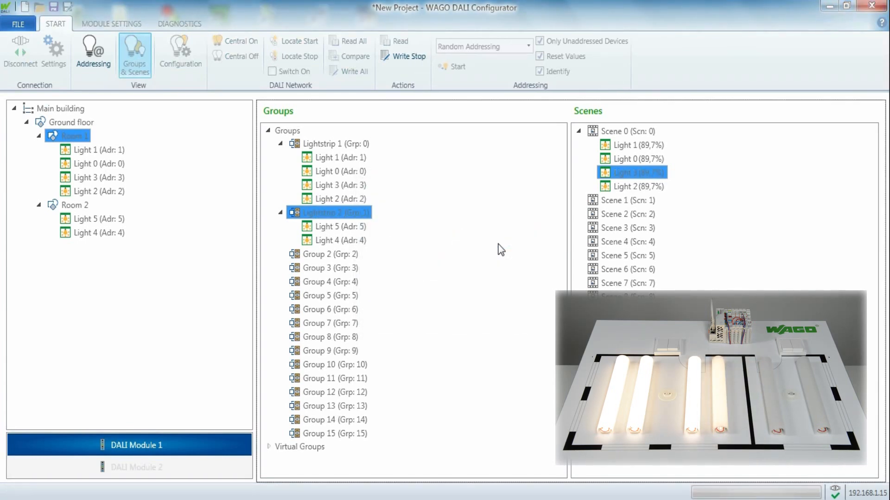
# - Assign all lights of Room 2 to Scene 1 with a level of 66,6 % and expand the scene
pyautogui.click(74, 208)
pyautogui.moveTo(77, 211); pyautogui.dragTo(597, 208)
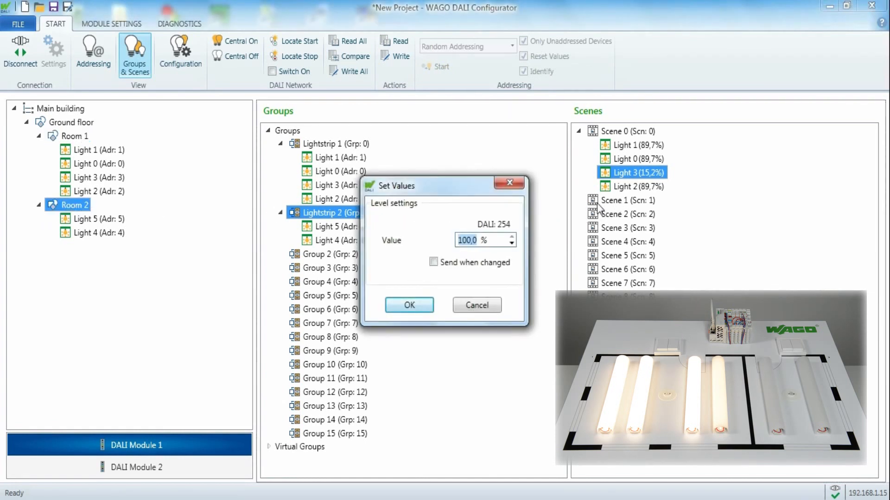
pyautogui.write('66,6')
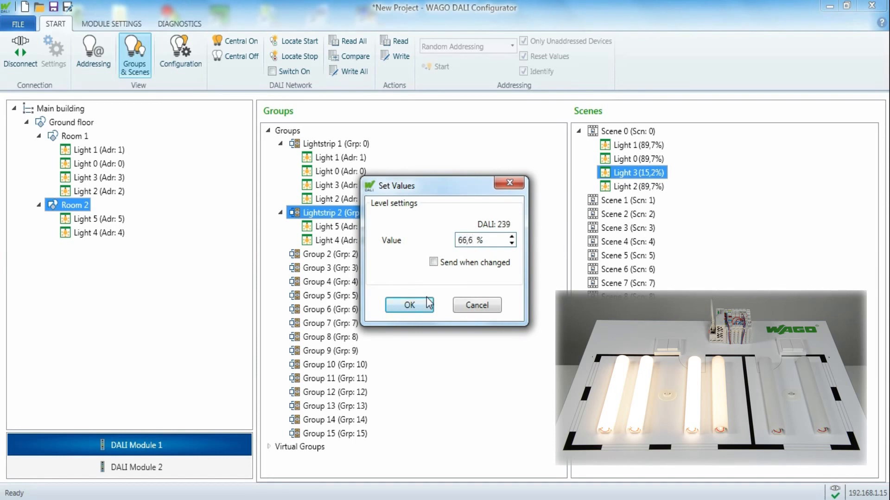
pyautogui.click(409, 305)
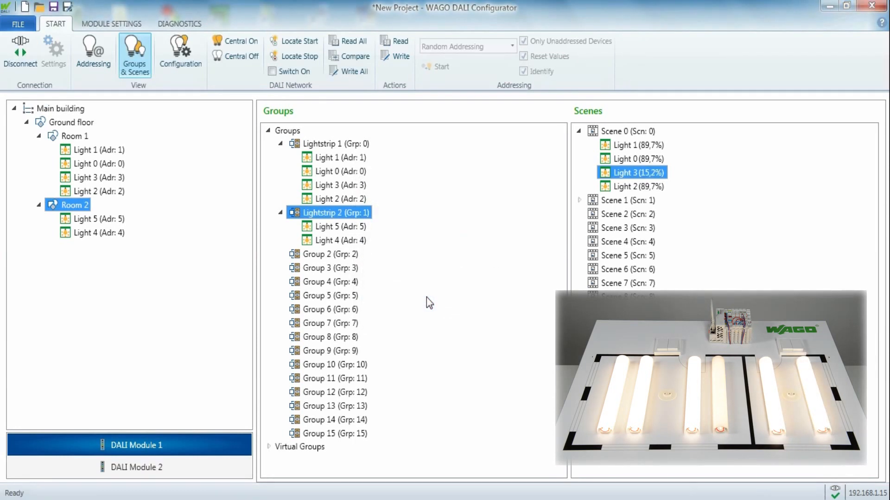
pyautogui.click(579, 200)
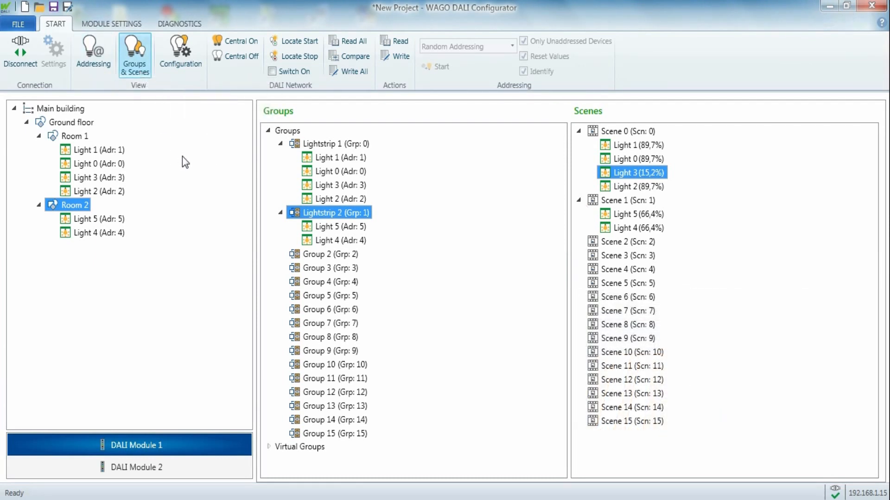
# - Set the power on level of Room 1's lights to about 74 % in the Configuration view and write it to the devices
pyautogui.click(185, 60)
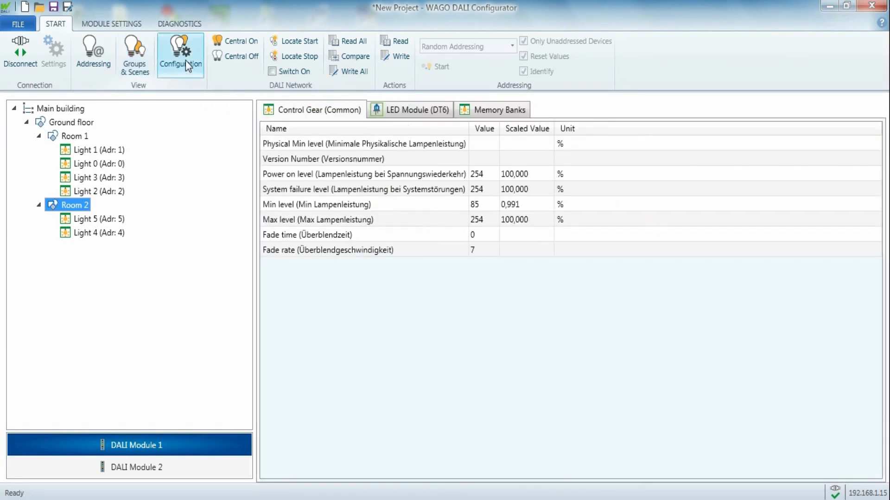
pyautogui.click(80, 135)
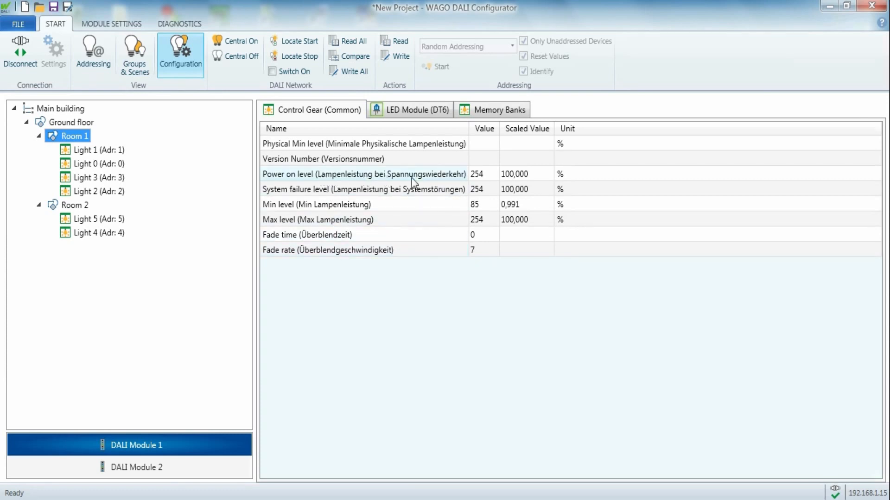
pyautogui.click(534, 175)
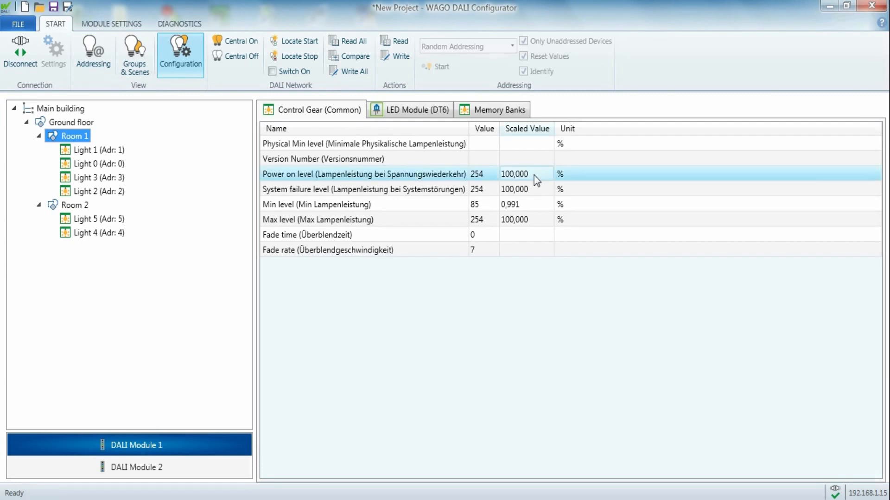
pyautogui.click(534, 175)
pyautogui.moveTo(534, 175); pyautogui.dragTo(485, 176)
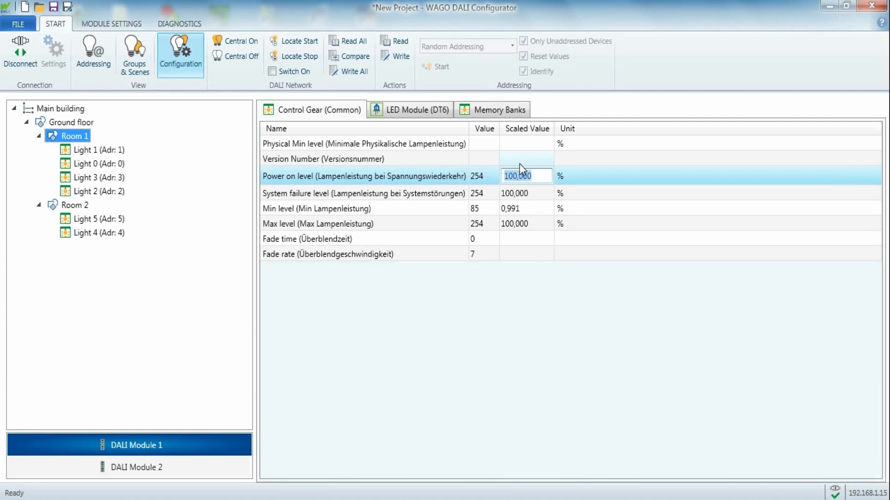
pyautogui.press('Return')
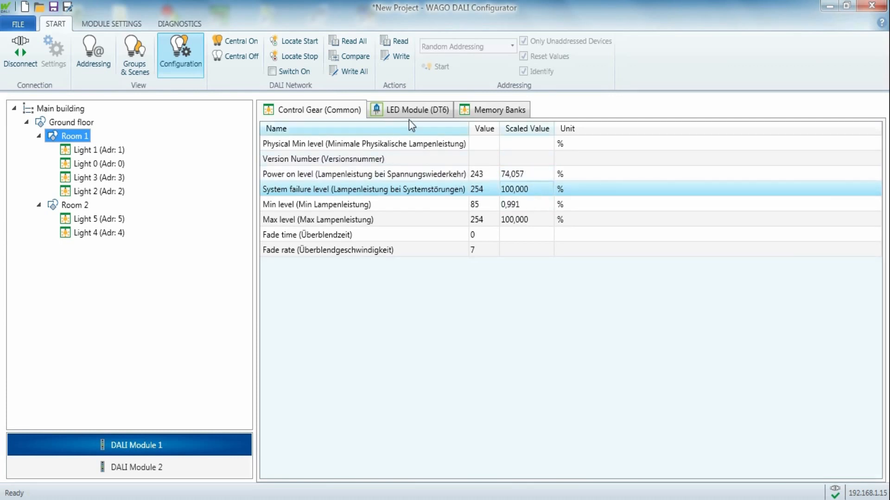
pyautogui.click(404, 56)
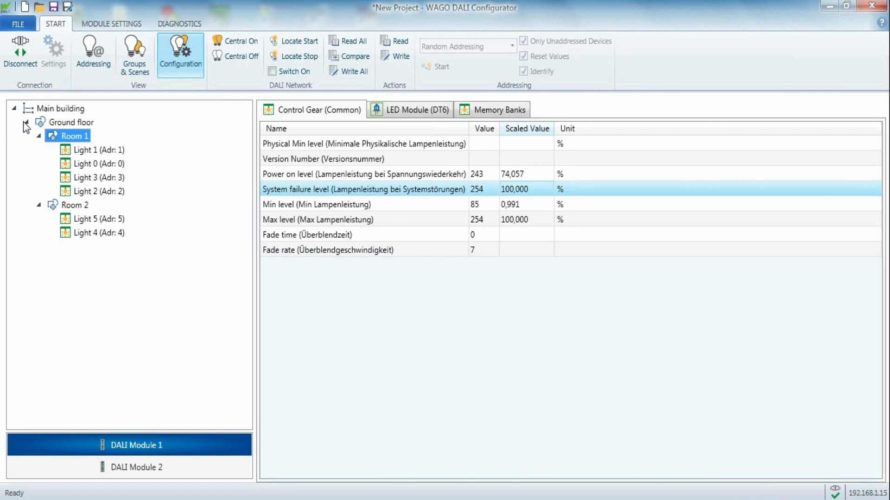
# - Run random addressing for the unaddressed Type 1 sensors and check their values in the diagnostics overview
pyautogui.click(82, 55)
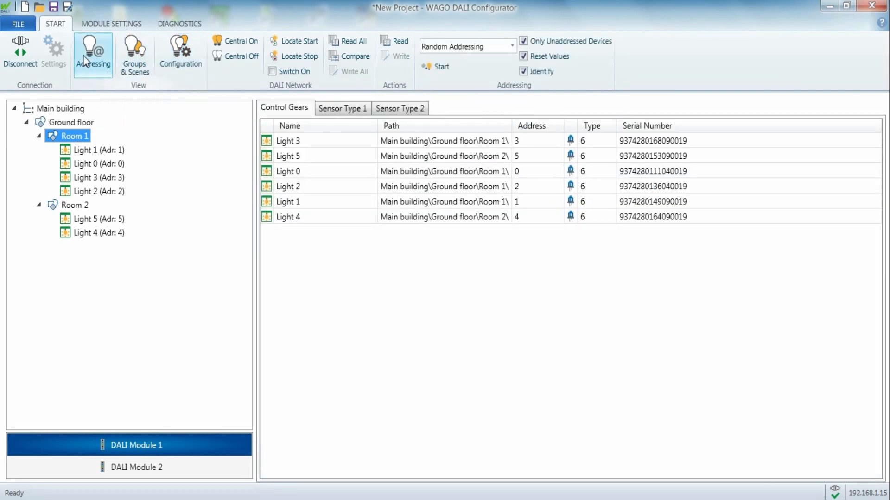
pyautogui.click(329, 110)
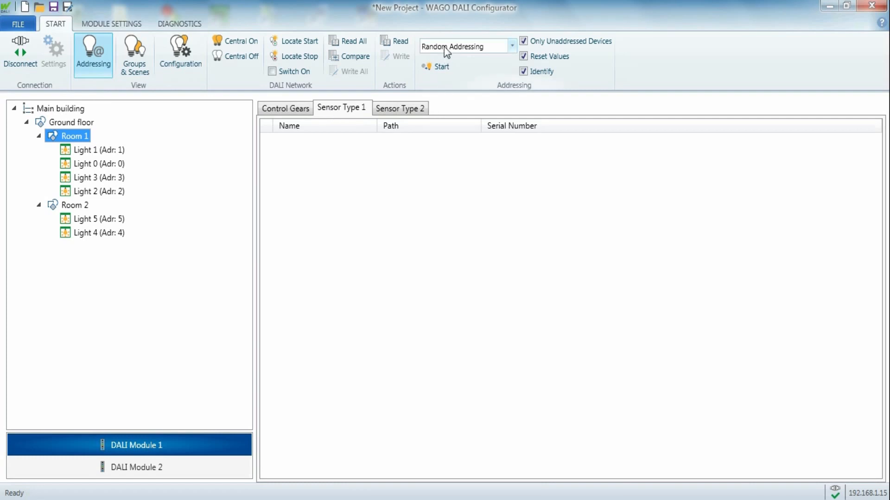
pyautogui.click(438, 66)
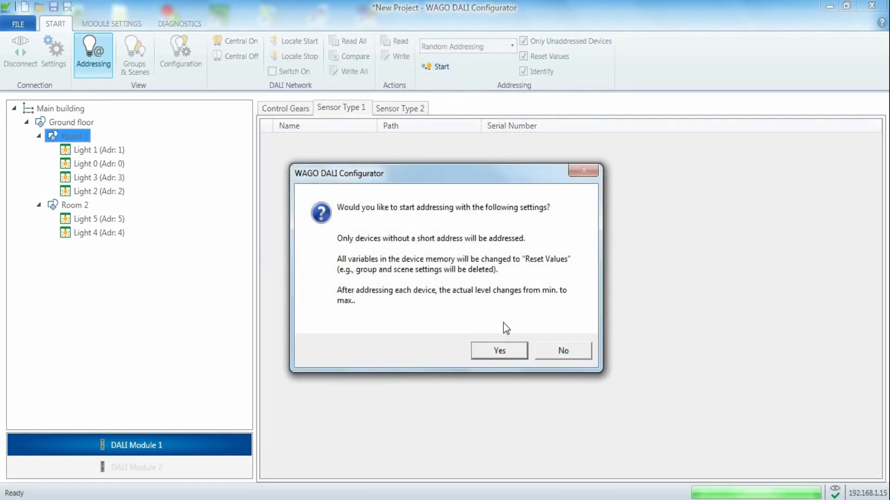
pyautogui.click(510, 349)
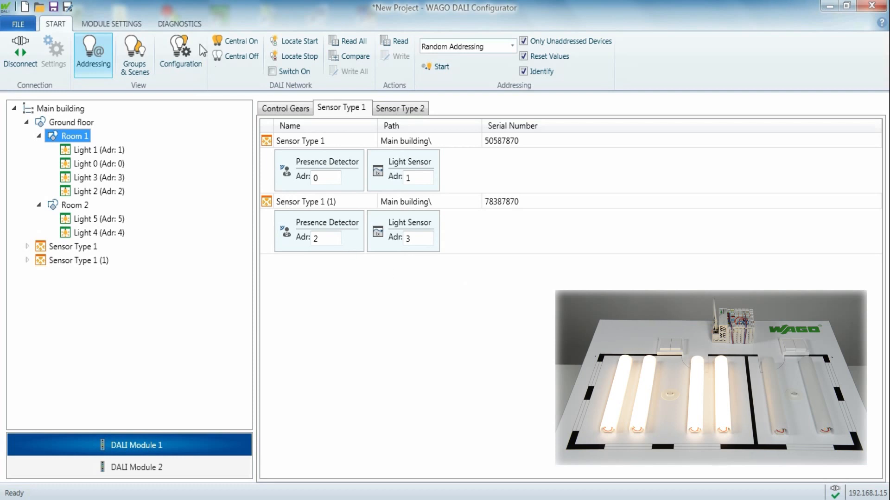
pyautogui.click(188, 25)
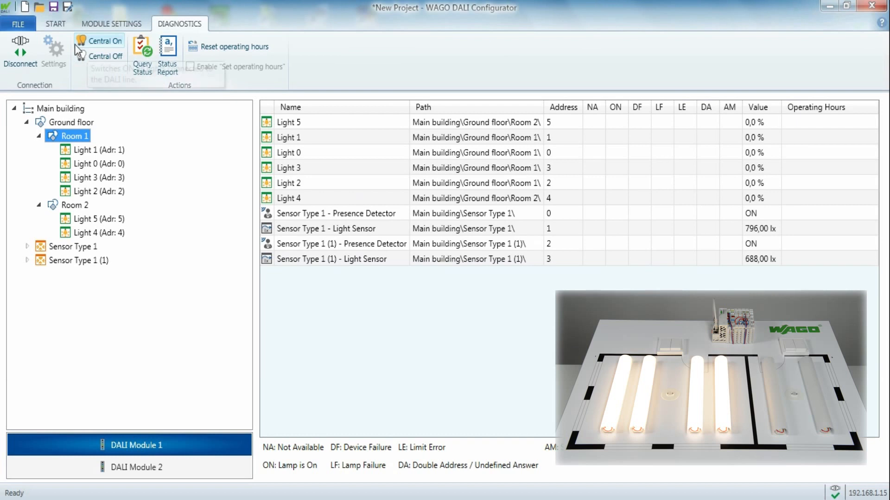
# - Return to the Type 1 sensor addressing list and rename the first sensor to Multisensor Room 1
pyautogui.click(54, 24)
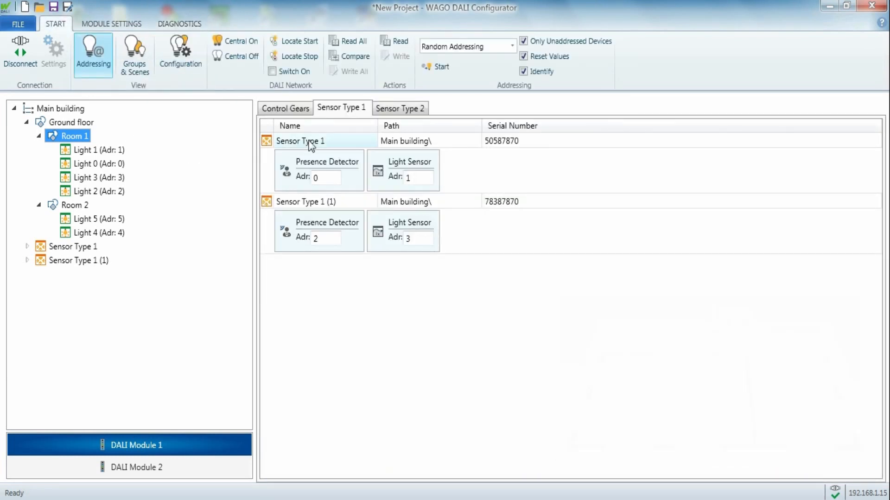
pyautogui.click(330, 138)
pyautogui.click(332, 137)
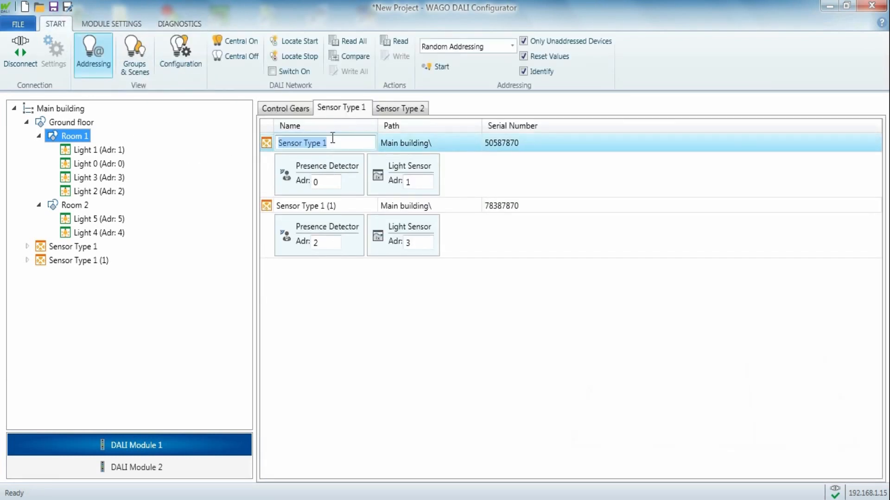
pyautogui.write('Multisensor')
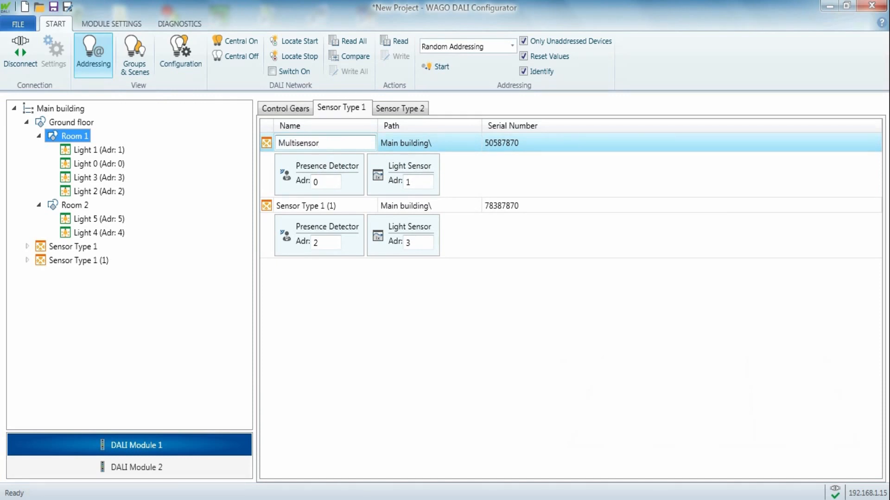
pyautogui.write(' Room 1')
pyautogui.press('Return')
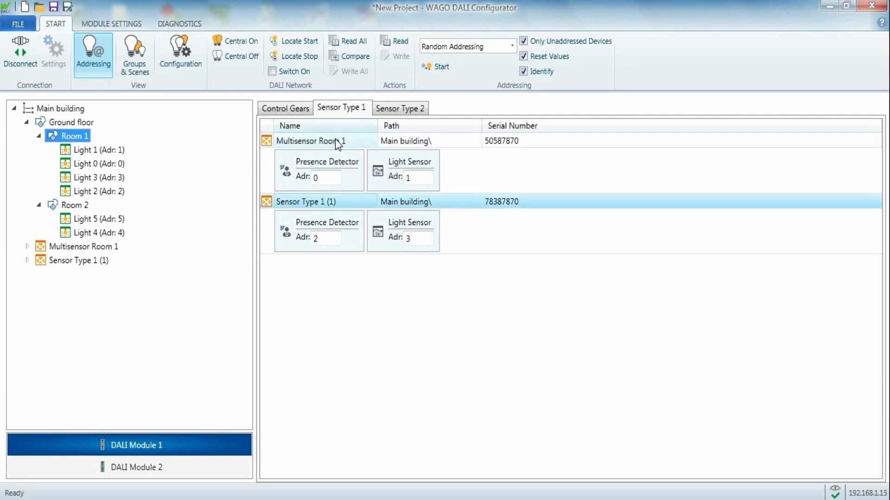
# - Rename the second Type 1 sensor to Multisensor Room 2
pyautogui.click(331, 201)
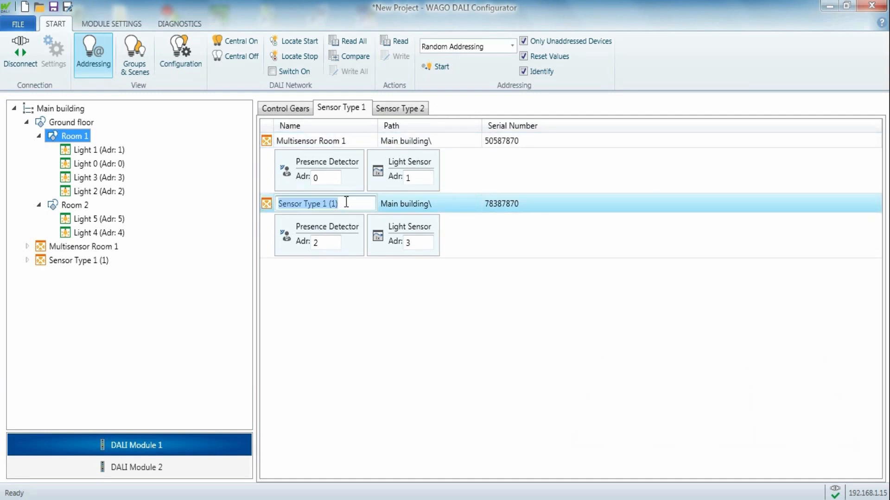
pyautogui.write('Multisensor Room 2')
pyautogui.press('Return')
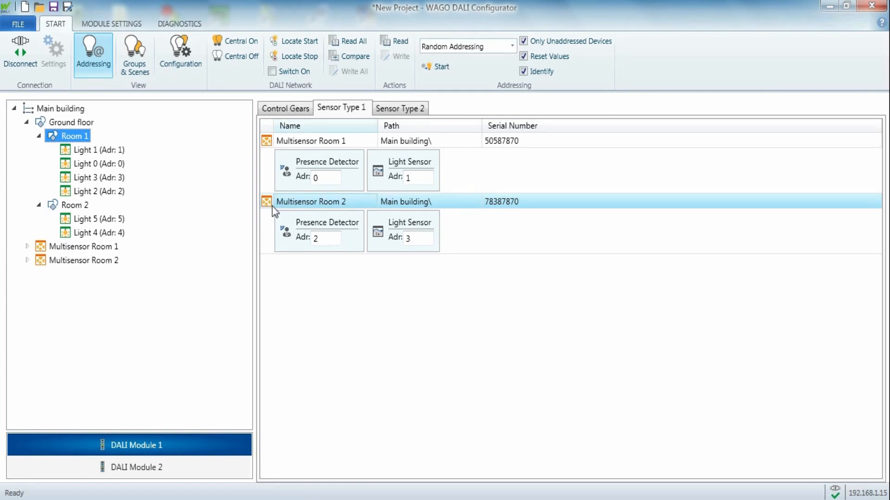
# - Run random addressing for the unaddressed Type 2 sensors and open the diagnostics overview to check them
pyautogui.click(395, 109)
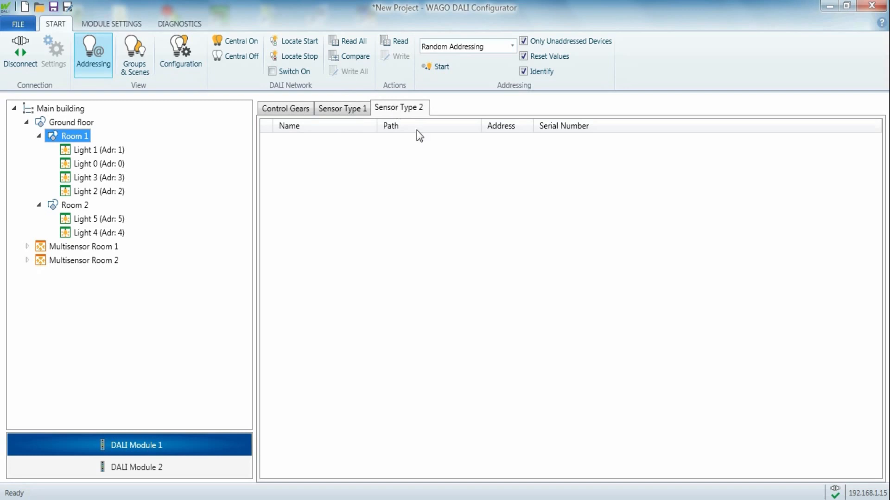
pyautogui.click(444, 66)
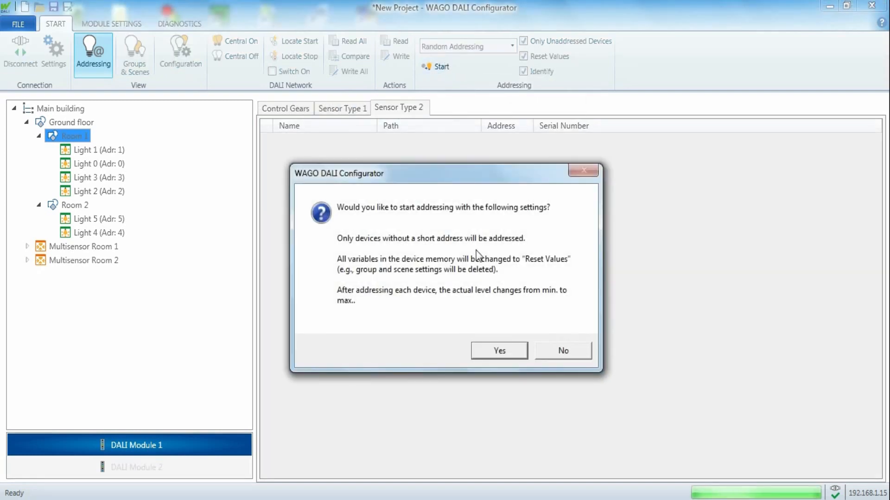
pyautogui.click(506, 352)
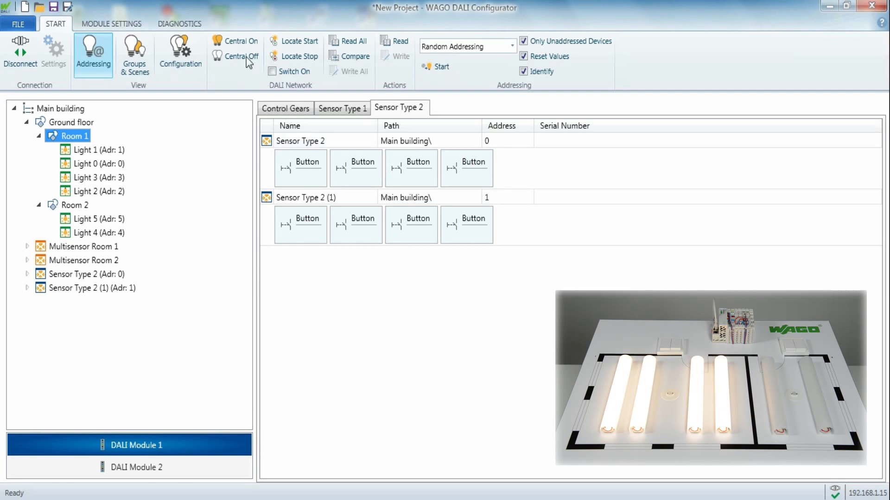
pyautogui.click(182, 24)
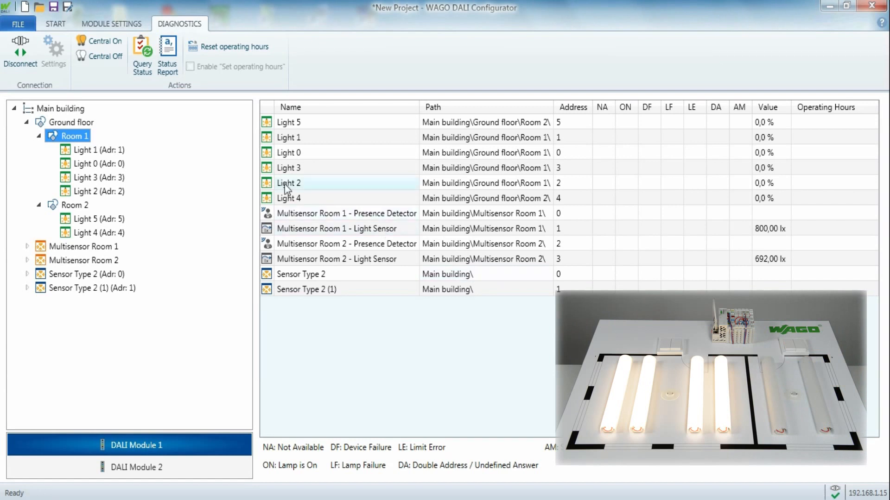
# - Return to the Type 2 sensor addressing list and rename the first sensor to Switchcoupler Room 1
pyautogui.click(53, 23)
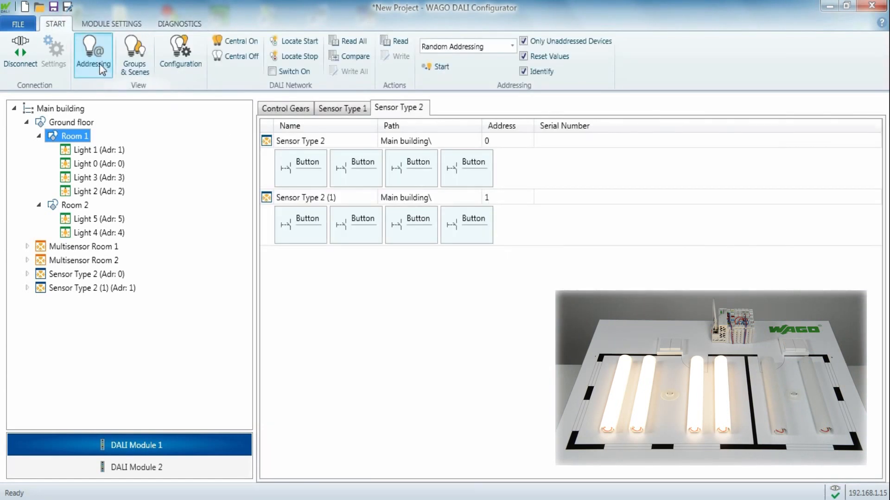
pyautogui.click(328, 143)
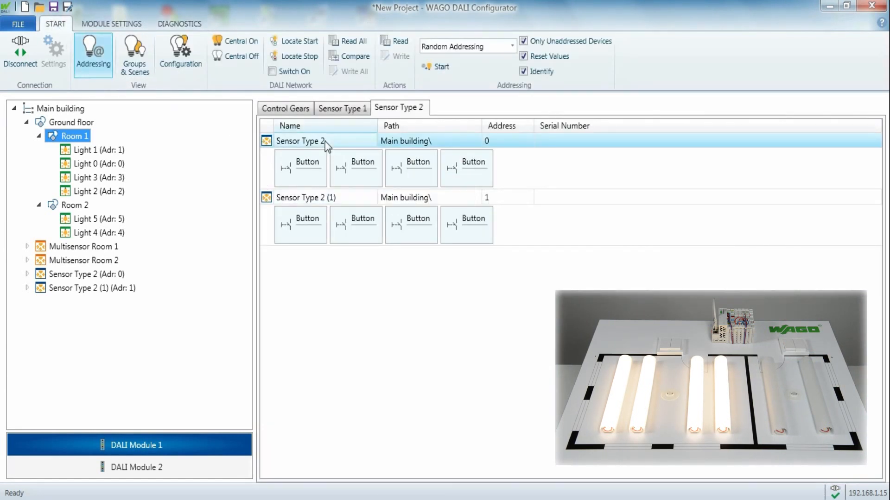
pyautogui.click(331, 143)
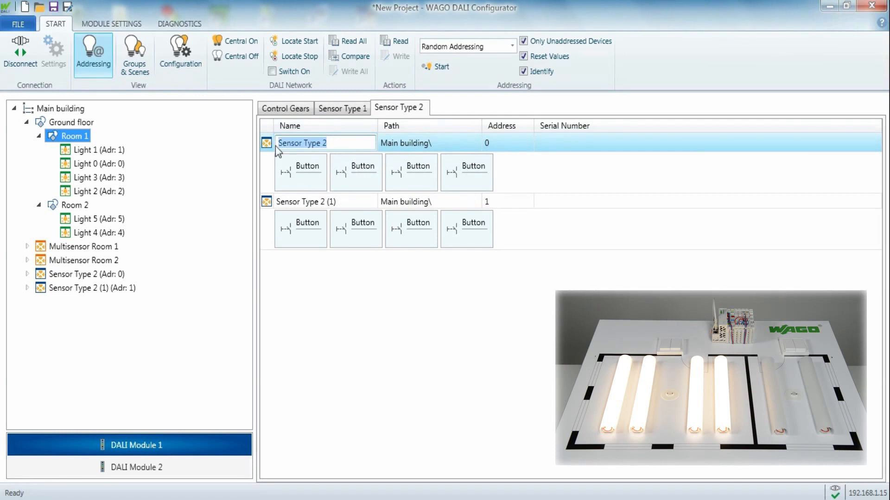
pyautogui.write('Switchcoupler Room 1')
pyautogui.press('Return')
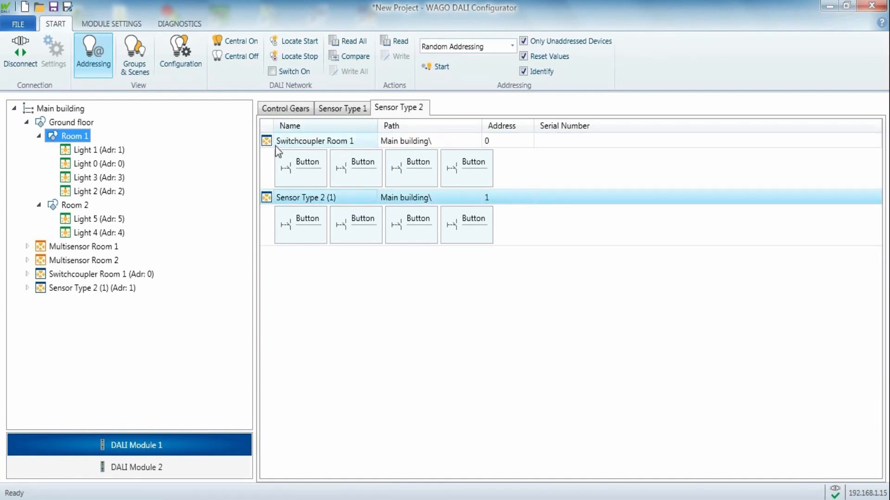
# - Rename the second Type 2 sensor to Switchcoupler Room 2
pyautogui.click(342, 198)
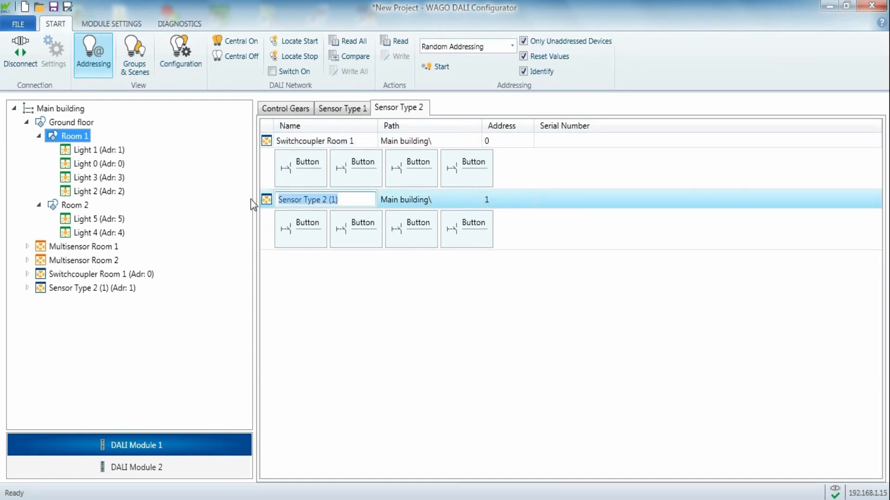
pyautogui.write('Switchcoupler Room 2')
pyautogui.press('Return')
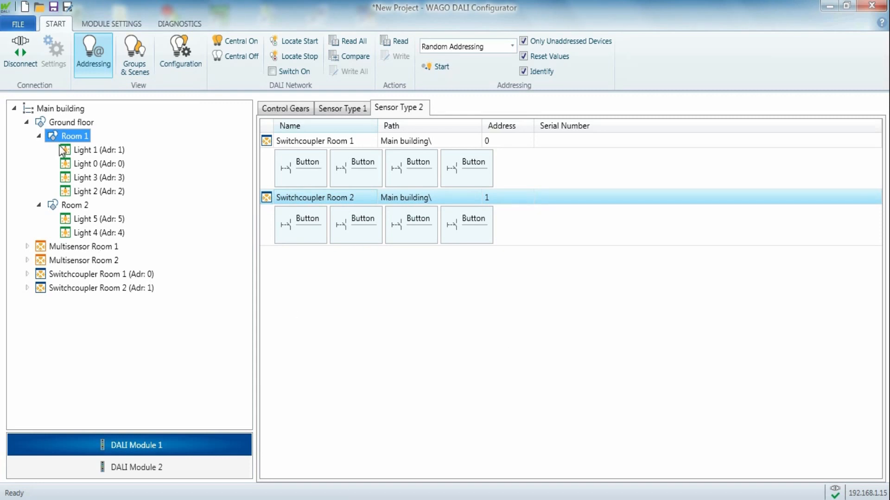
# - Query the status of all devices in the diagnostics overview and reset the operating hours of Light 5
pyautogui.click(169, 23)
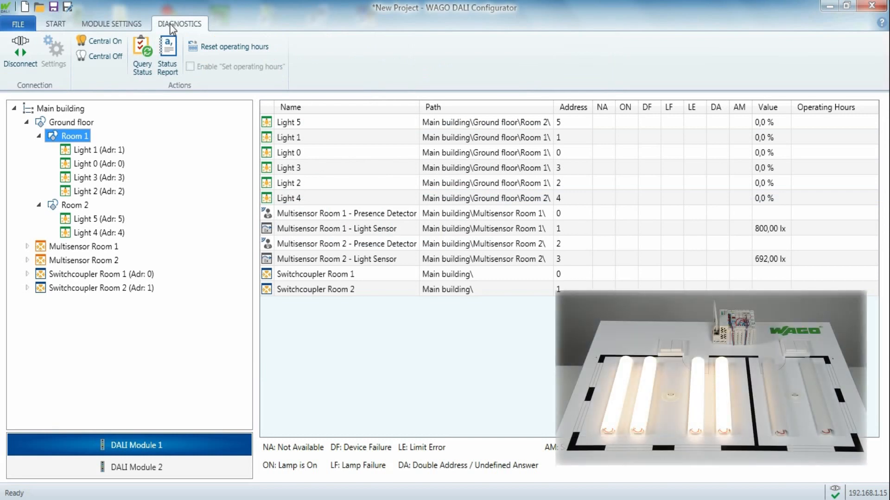
pyautogui.click(146, 56)
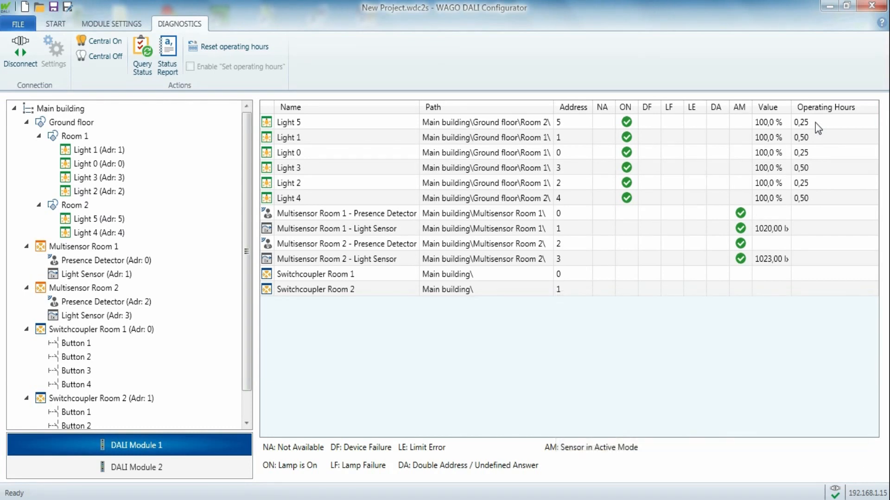
pyautogui.click(307, 124)
pyautogui.click(205, 48)
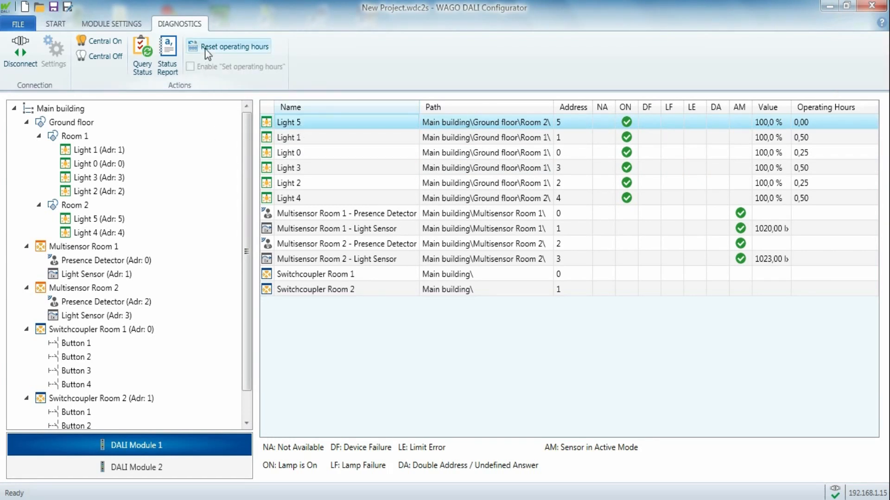
# - Save the device status report as a CSV file named "status report" in the DALI Video\Project folder
pyautogui.click(167, 50)
pyautogui.doubleClick(147, 98)
pyautogui.click(133, 260)
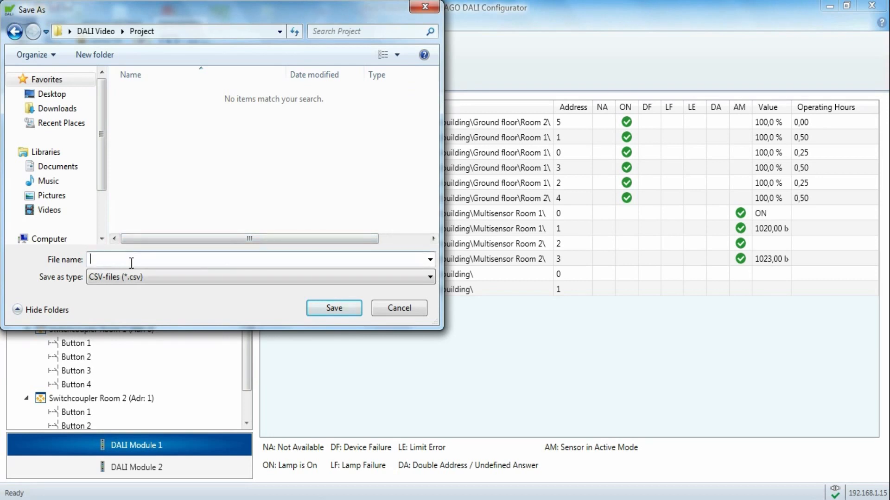
pyautogui.write('status report')
pyautogui.press('Return')
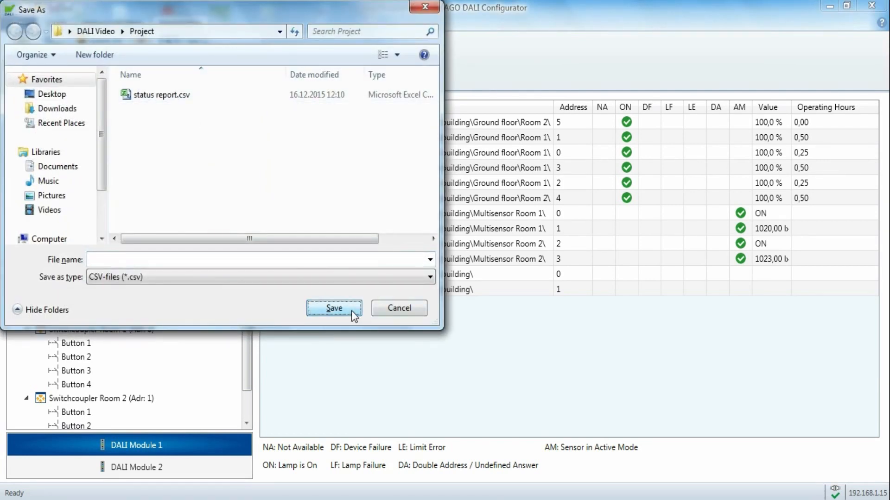
pyautogui.click(379, 313)
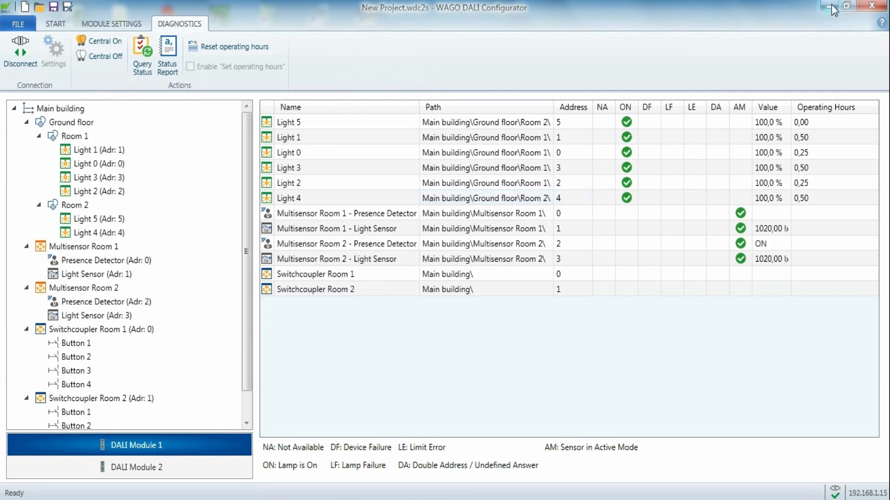
# - Open status report.csv from the Project folder in Excel and fit the column widths to read all entries
pyautogui.click(830, 6)
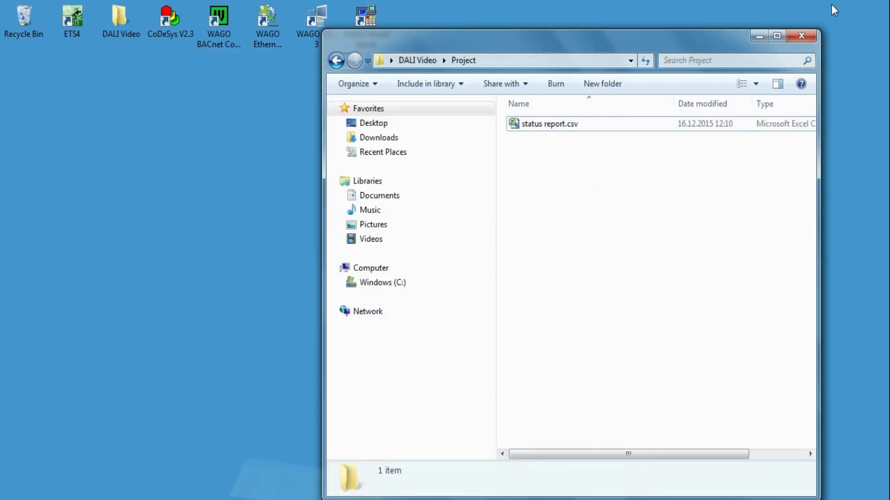
pyautogui.doubleClick(520, 126)
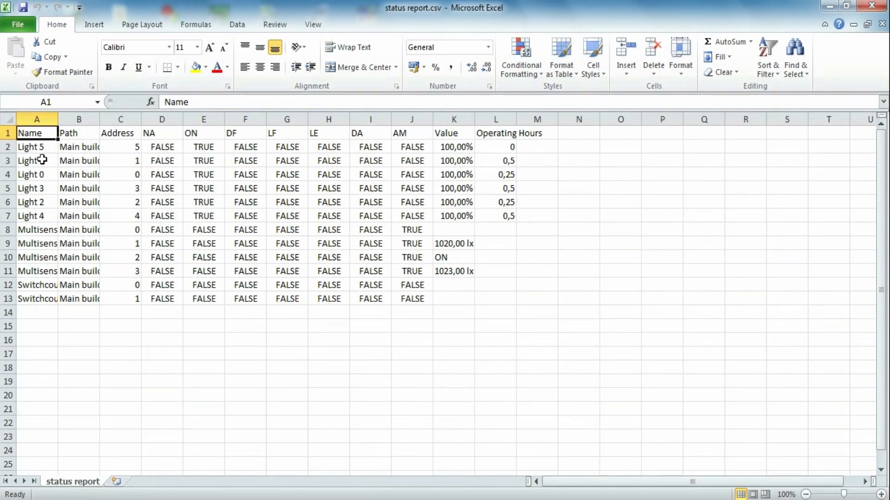
pyautogui.click(11, 123)
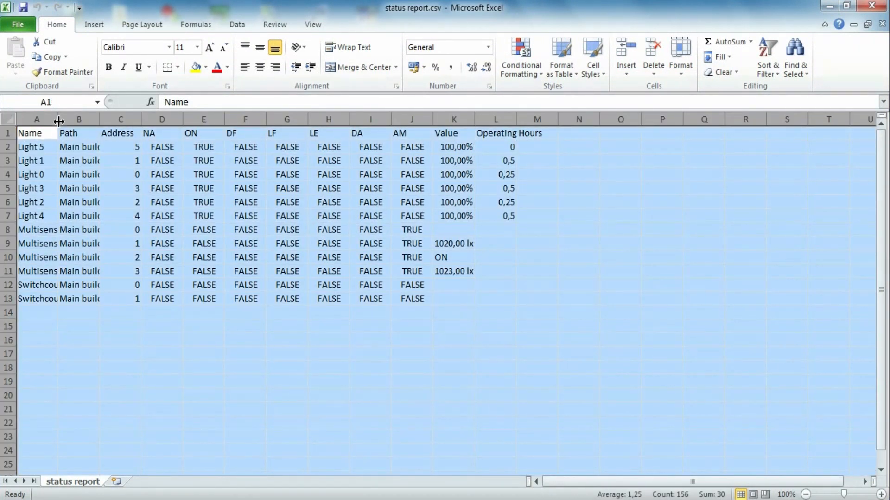
pyautogui.doubleClick(58, 119)
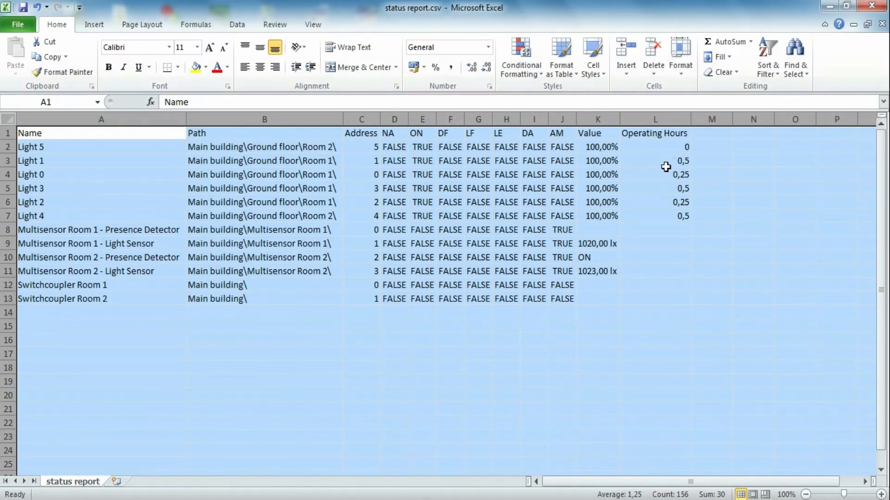
# - Close the status report without saving and switch back to WAGO DALI Configurator
pyautogui.click(871, 5)
pyautogui.click(454, 275)
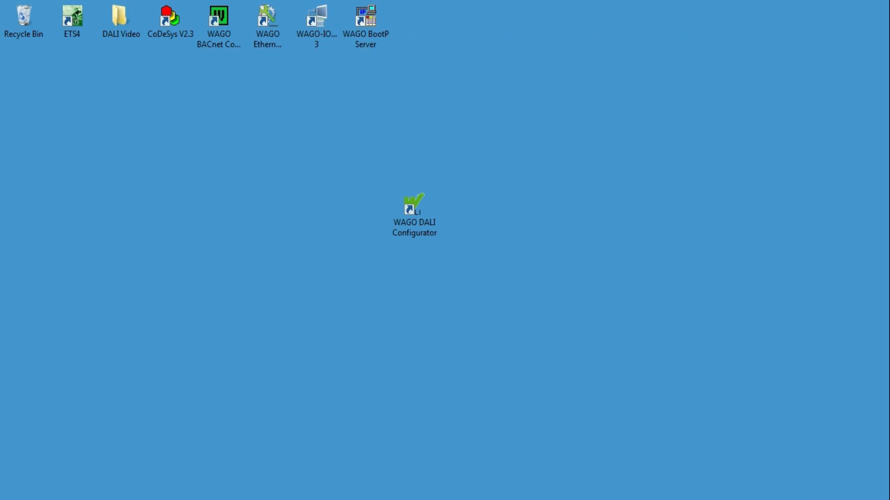
pyautogui.click(299, 499)
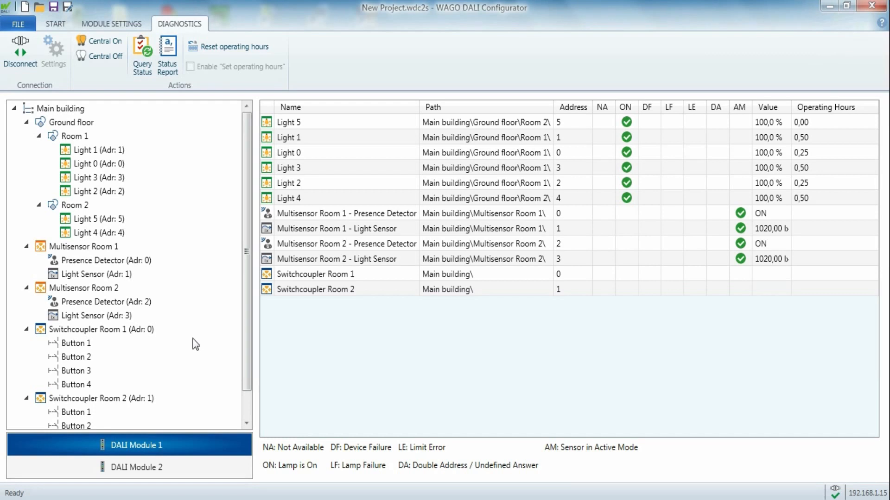
# - Save the solution under the name "DALI Configuration" in the DALI Video\Project folder
pyautogui.click(18, 25)
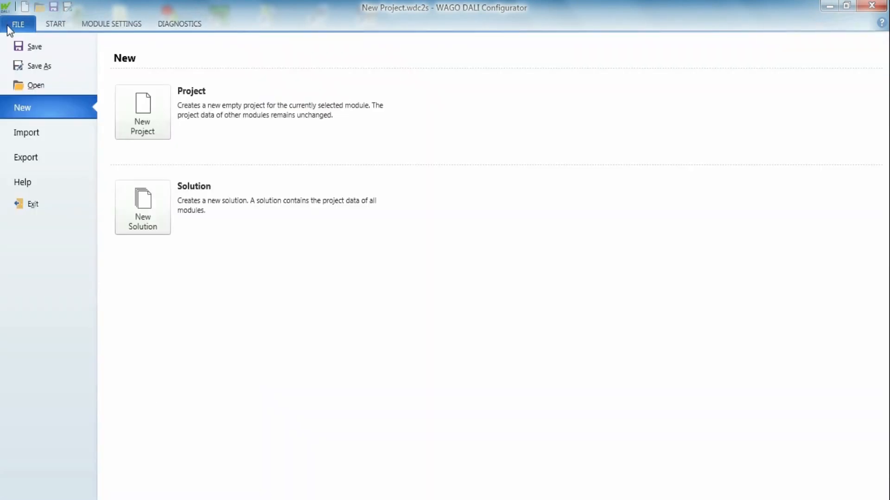
pyautogui.click(23, 66)
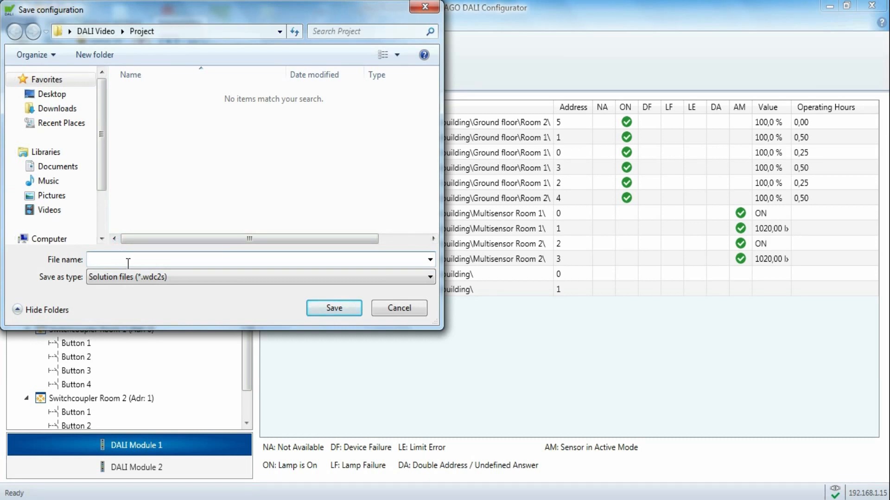
pyautogui.click(128, 263)
pyautogui.write('DALI Configuration')
pyautogui.press('Return')
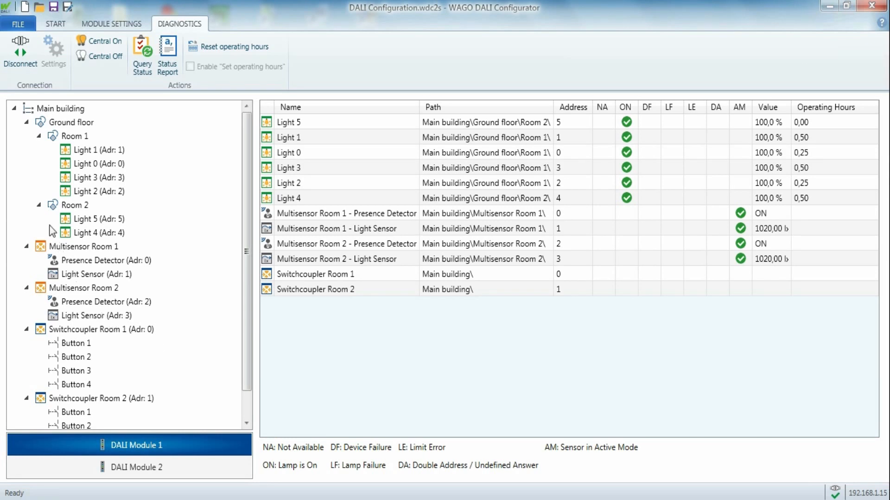
# - Export the device information for CODESYS with variable prefix M as an EXP file named "CoDeSys Template"
pyautogui.click(18, 25)
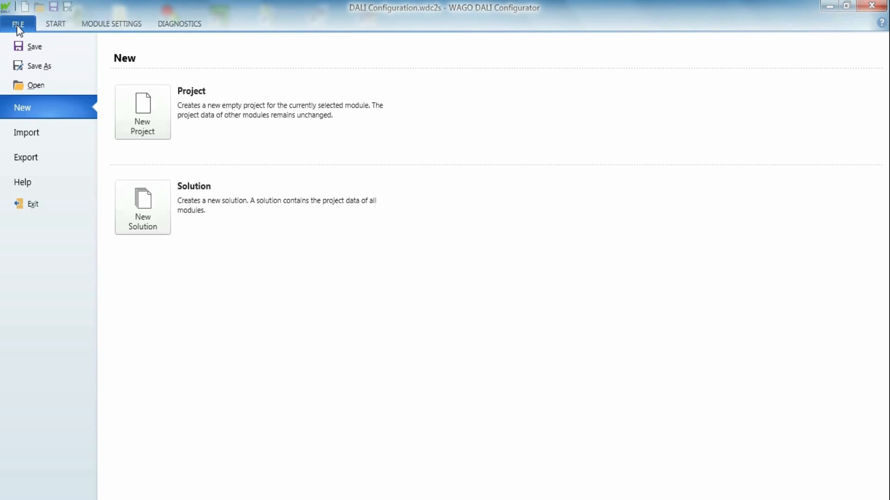
pyautogui.click(38, 156)
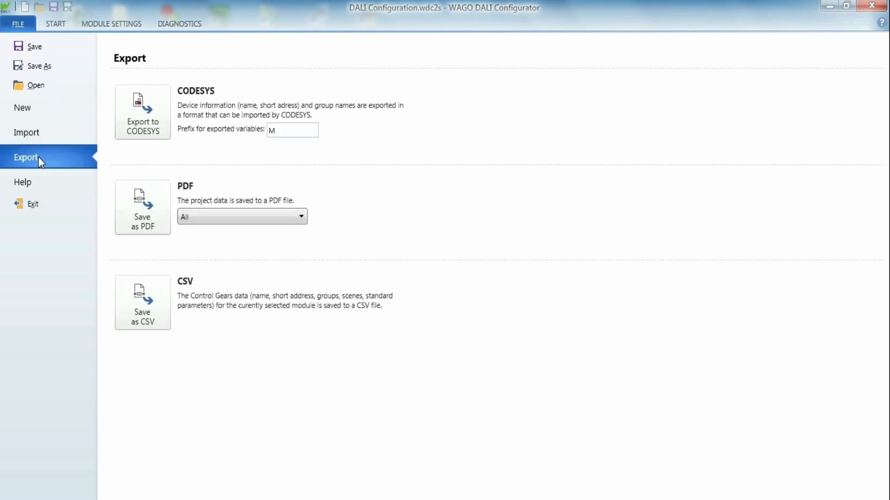
pyautogui.click(152, 117)
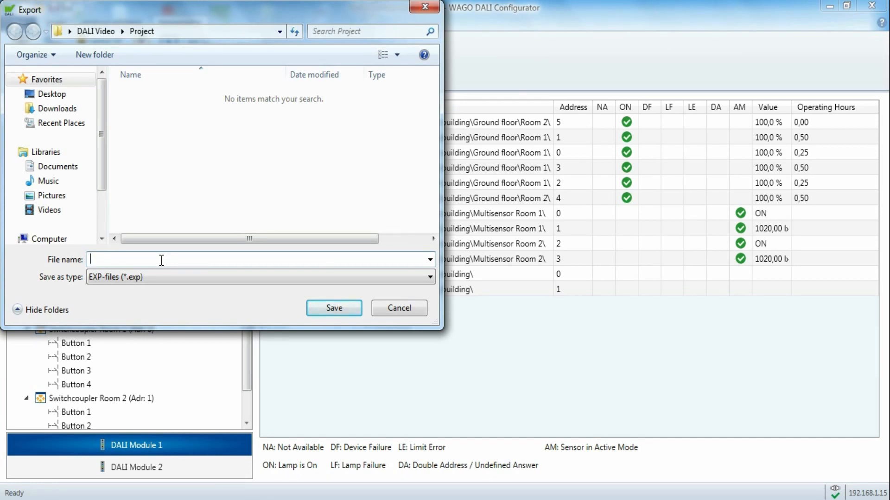
pyautogui.write('CoDeSys Template')
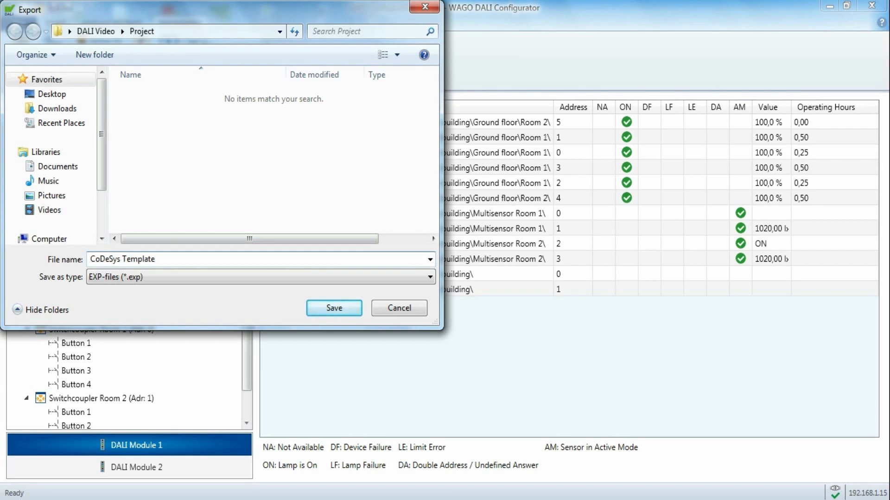
pyautogui.press('Return')
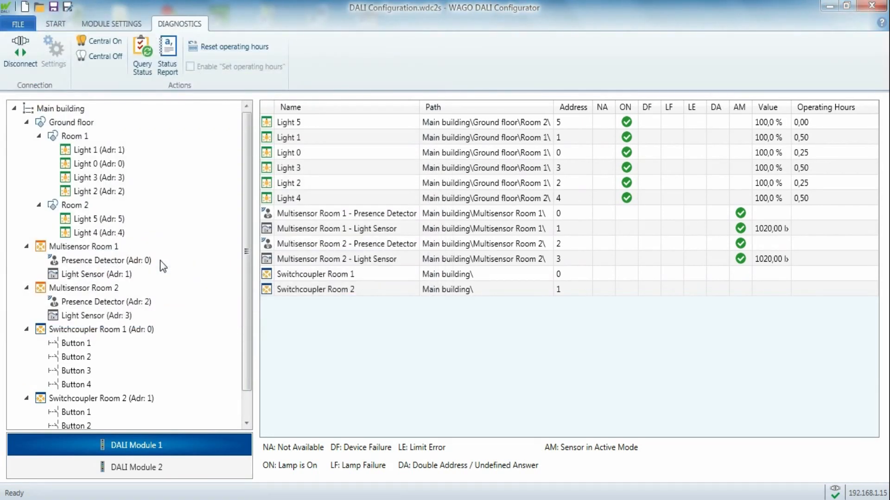
# - Switch to the DALI_Demo project in CoDeSys and import the exported CoDeSys Template file from the DALI Video\Project folder
pyautogui.click(826, 6)
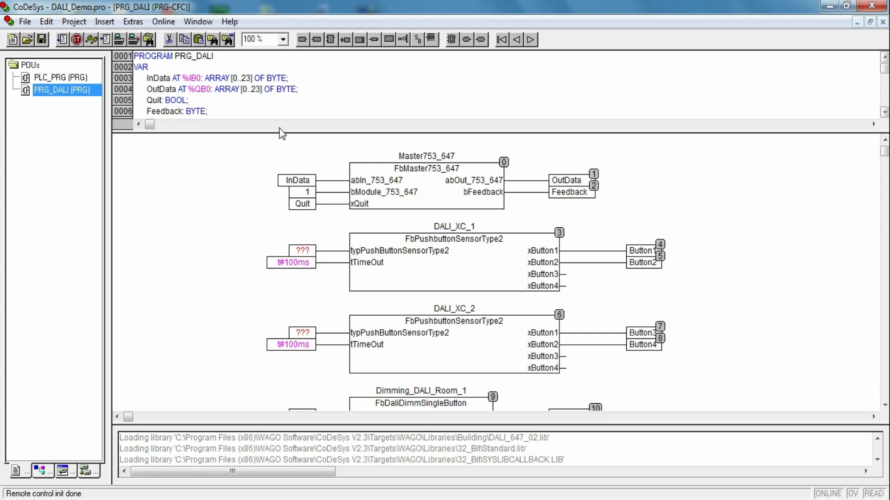
pyautogui.click(74, 22)
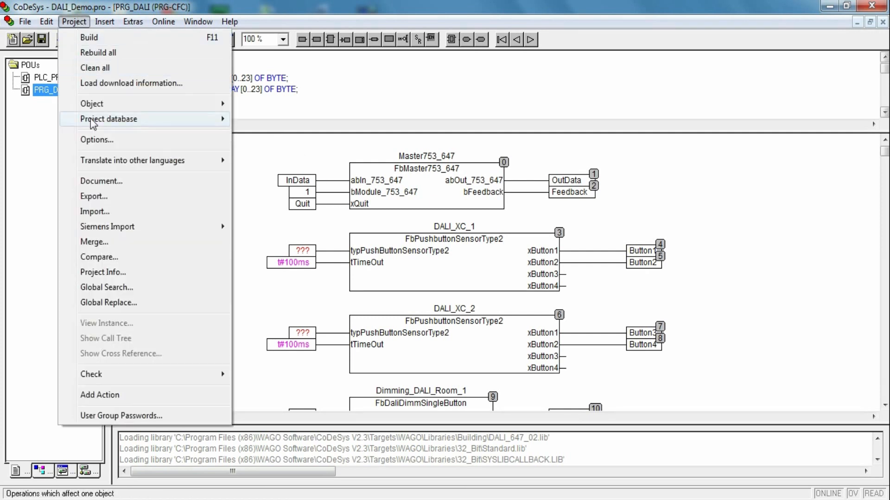
pyautogui.click(95, 211)
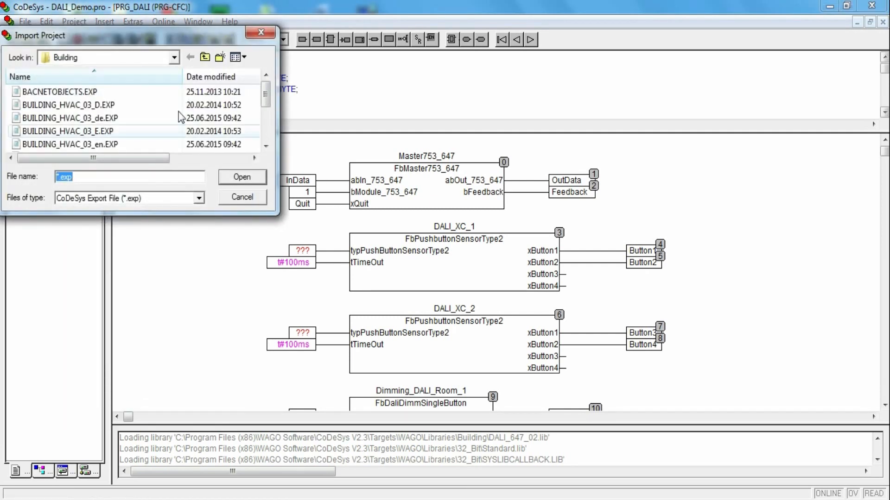
pyautogui.click(173, 57)
pyautogui.click(148, 68)
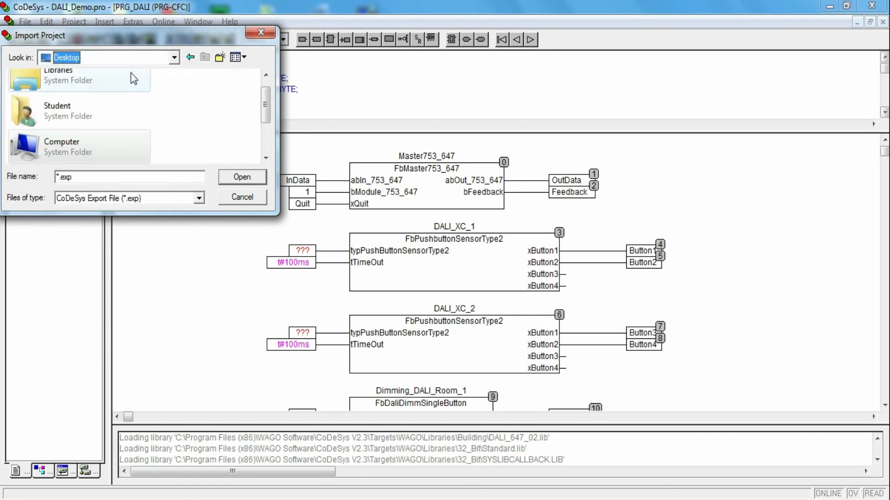
pyautogui.scroll(-3, 132, 92)
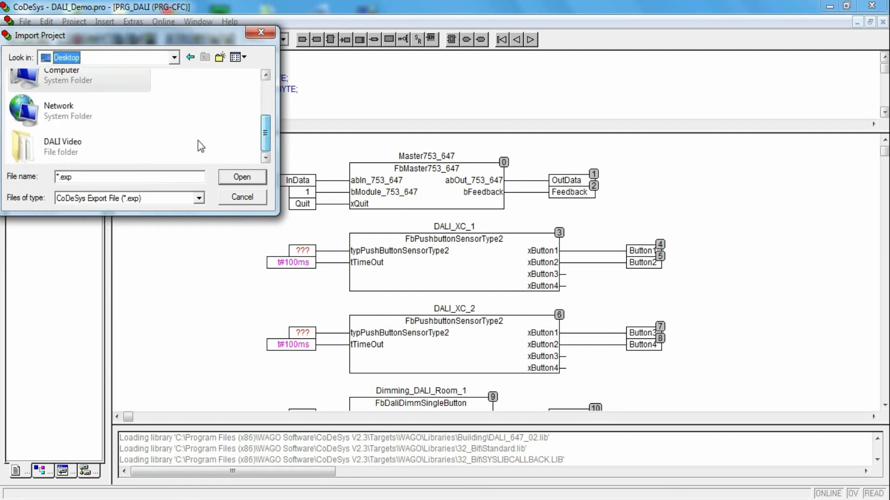
pyautogui.doubleClick(96, 144)
pyautogui.doubleClick(41, 92)
pyautogui.doubleClick(60, 93)
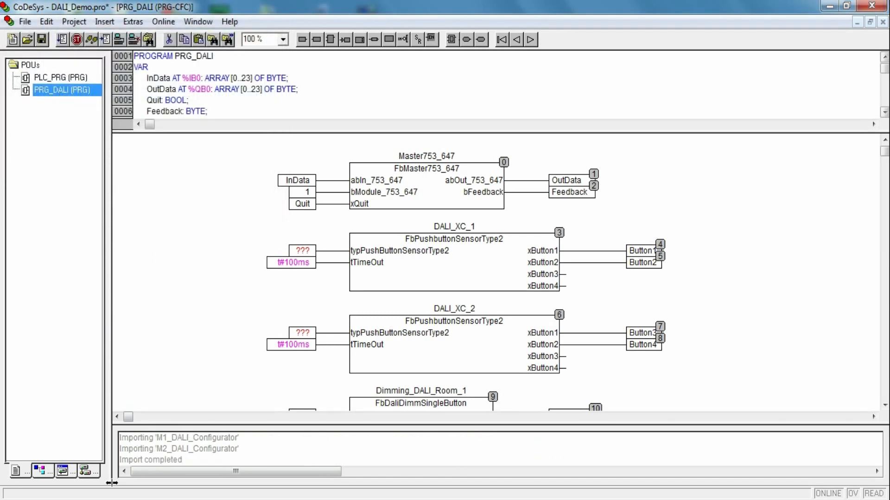
# - Show the imported DALI variable lists under Global Variables in the project resources
pyautogui.click(85, 472)
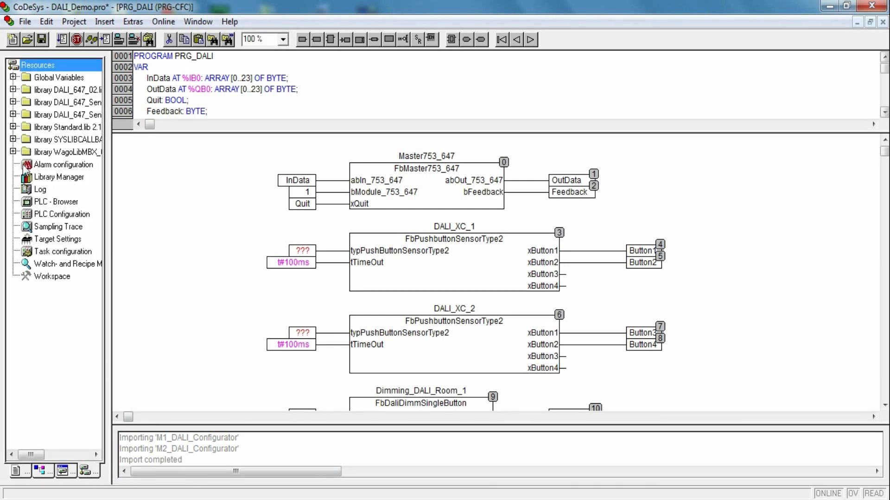
pyautogui.click(13, 77)
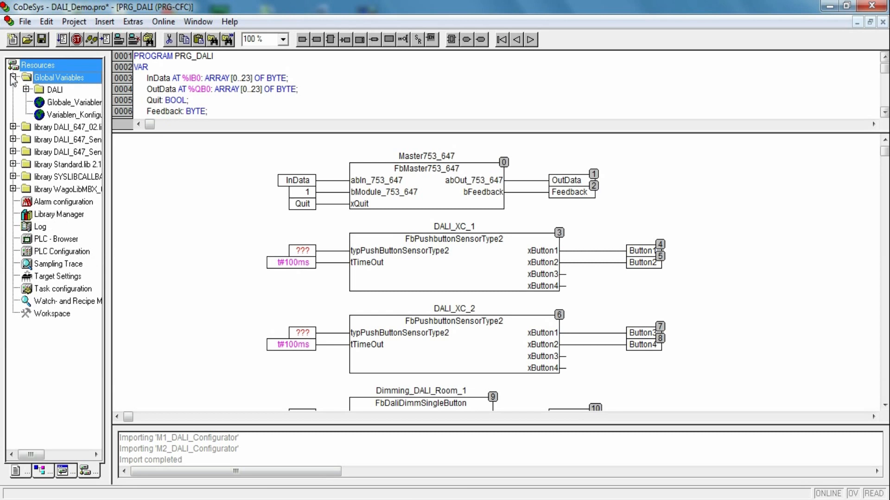
pyautogui.click(27, 89)
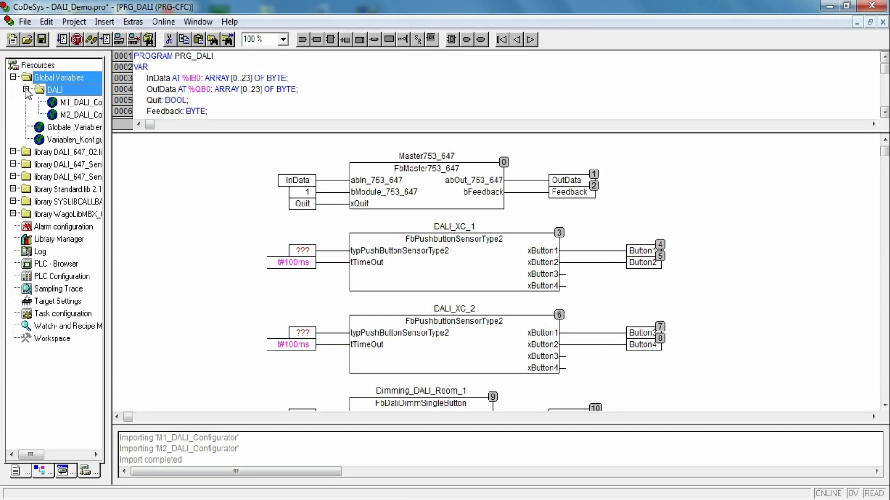
# - Open the M1_DALI_Configurator global variable list and review its ballast, group and sensor declarations through to the end
pyautogui.click(70, 103)
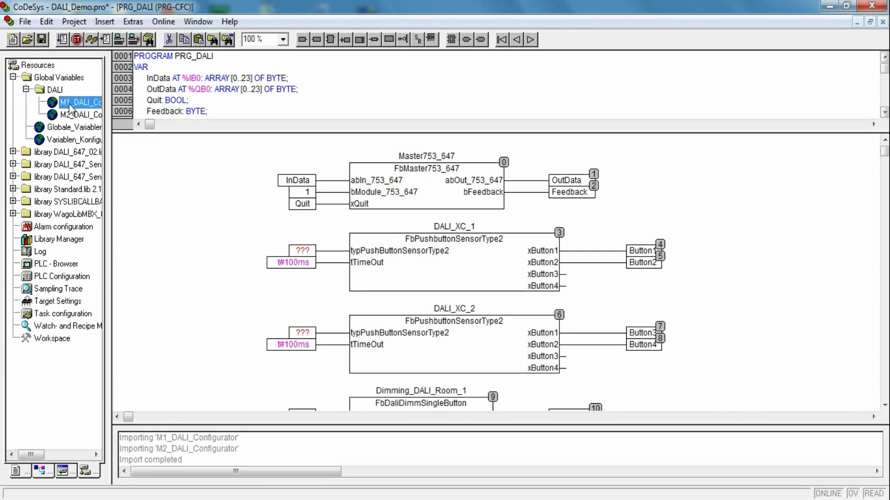
pyautogui.doubleClick(70, 102)
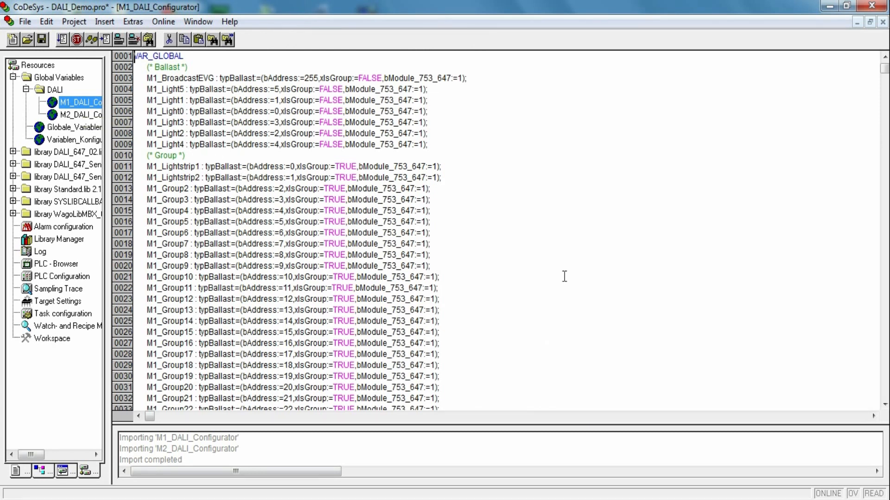
pyautogui.moveTo(886, 69); pyautogui.dragTo(885, 221)
pyautogui.scroll(-5, 772, 199)
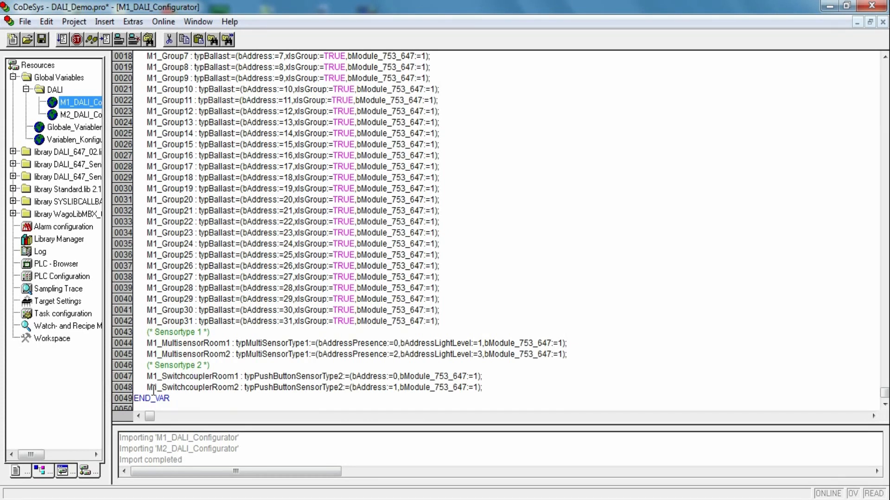
# - In the PRG_DALI program, assign the global variable M1_SwitchcouplerRoom1 to the typPushButtonSensorType2 input of DALI_XC_1
pyautogui.click(24, 472)
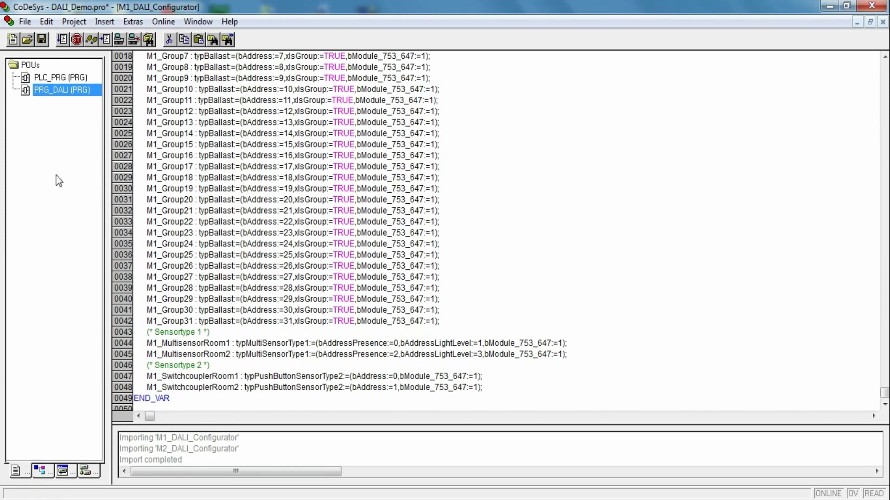
pyautogui.doubleClick(60, 89)
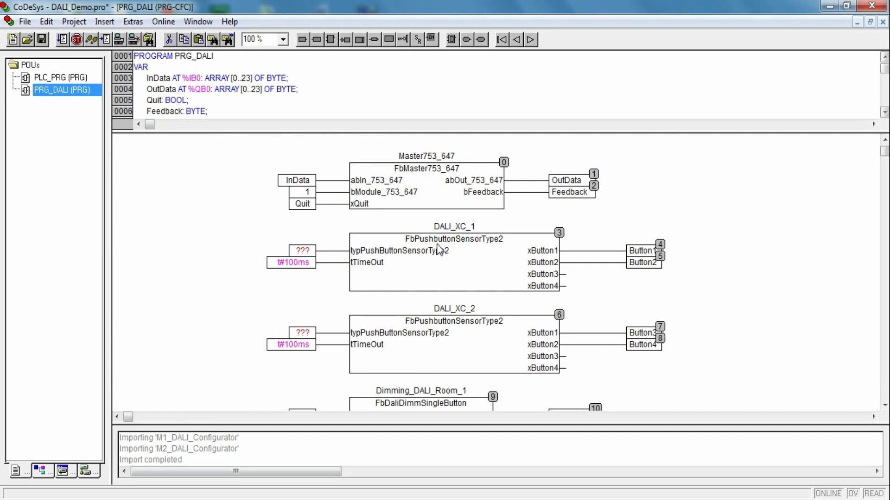
pyautogui.click(309, 251)
pyautogui.press('F2')
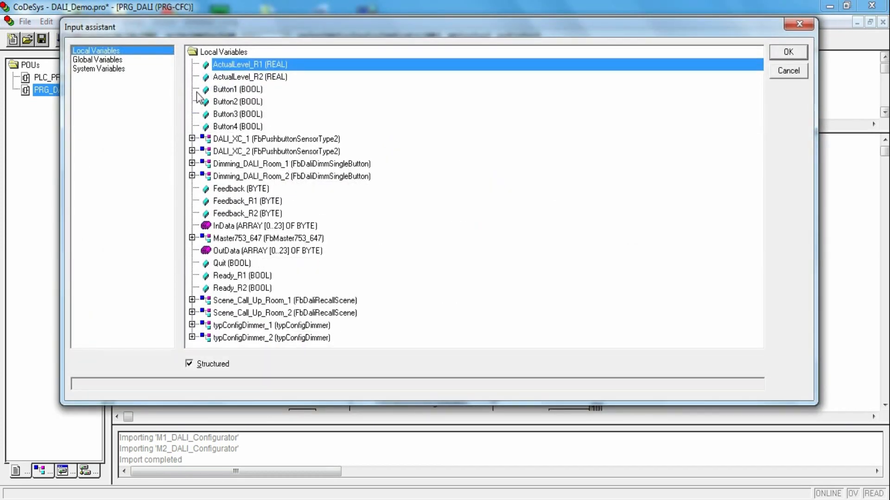
pyautogui.click(121, 61)
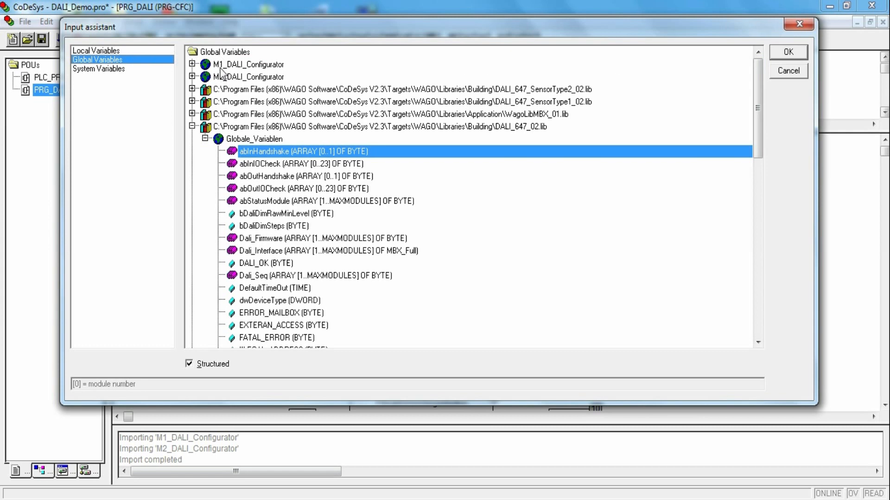
pyautogui.doubleClick(222, 71)
pyautogui.click(353, 190)
pyautogui.scroll(-5, 358, 227)
pyautogui.scroll(-4, 365, 267)
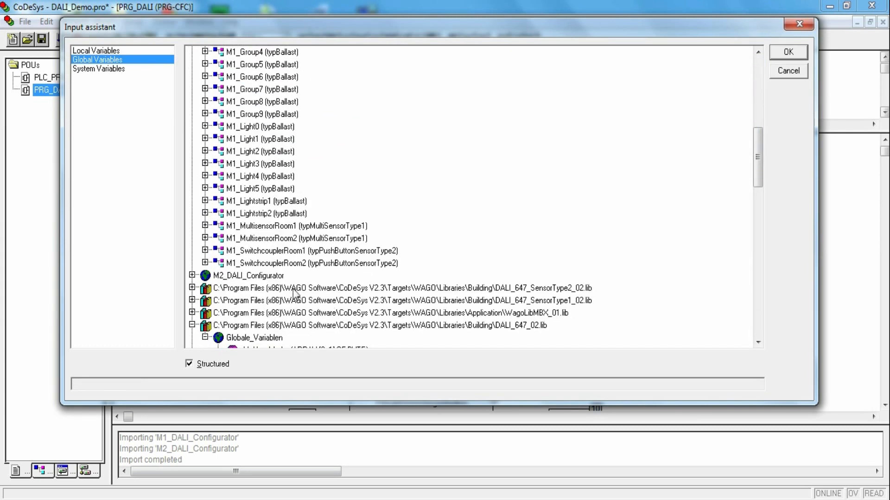
pyautogui.doubleClick(271, 254)
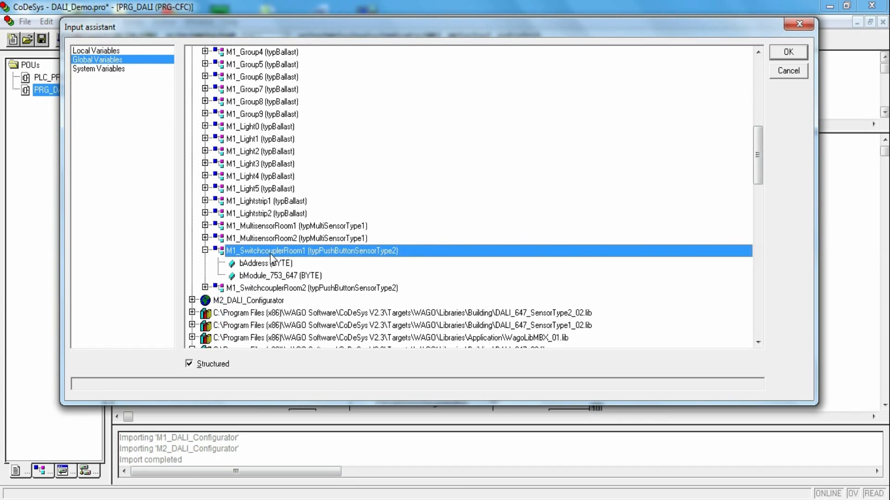
pyautogui.click(788, 51)
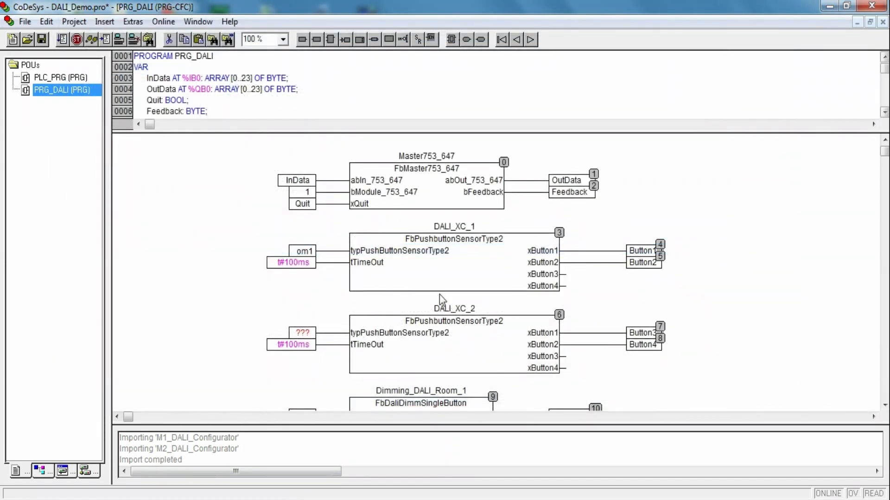
# - Assign the global variable M1_SwitchcouplerRoom2 to the typPushButtonSensorType2 input of DALI_XC_2
pyautogui.click(304, 333)
pyautogui.press('F2')
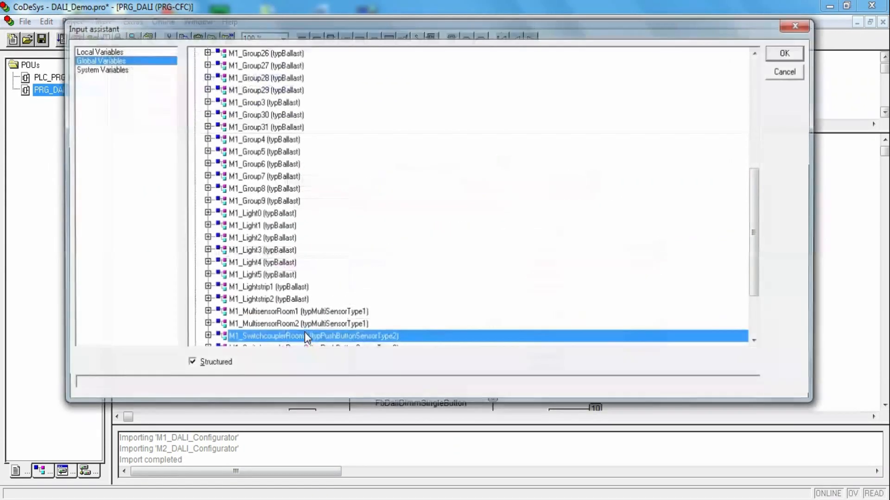
pyautogui.moveTo(757, 220); pyautogui.dragTo(758, 237)
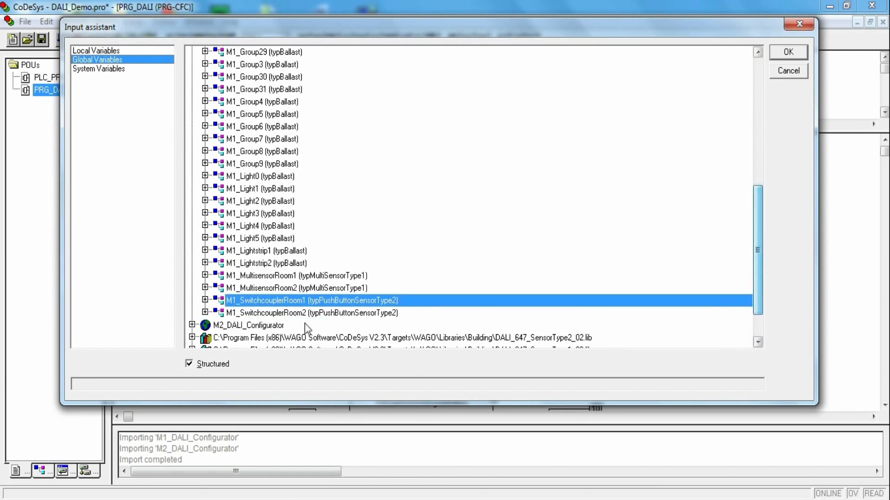
pyautogui.click(267, 313)
pyautogui.click(783, 53)
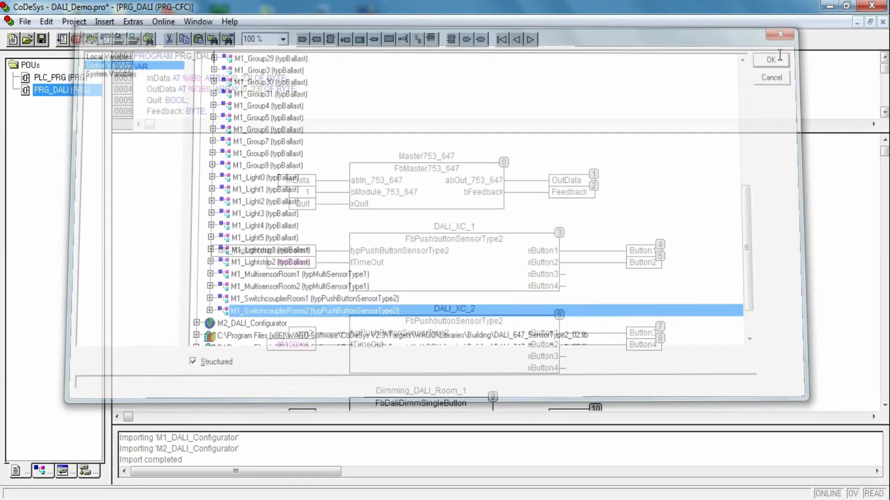
pyautogui.click(766, 187)
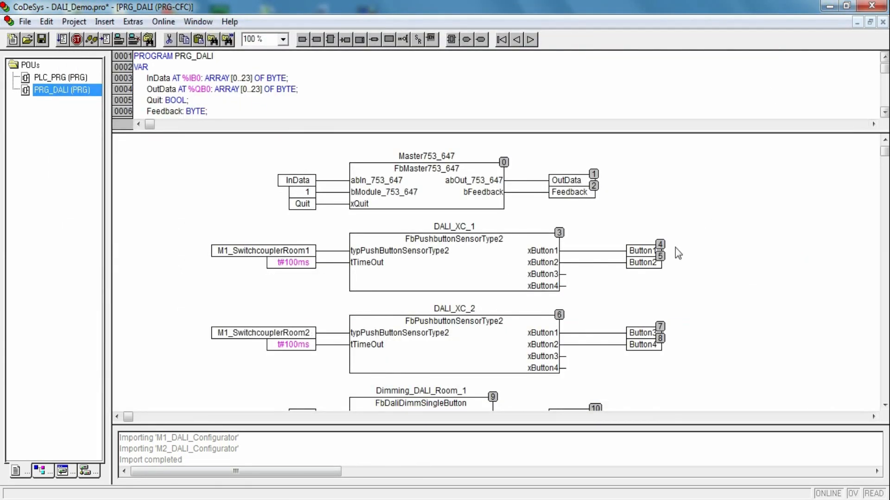
# - Assign the global variable M1_Lightstrip1 to the typBallast input of Dimming_DALI_Room_1
pyautogui.scroll(-3, 683, 250)
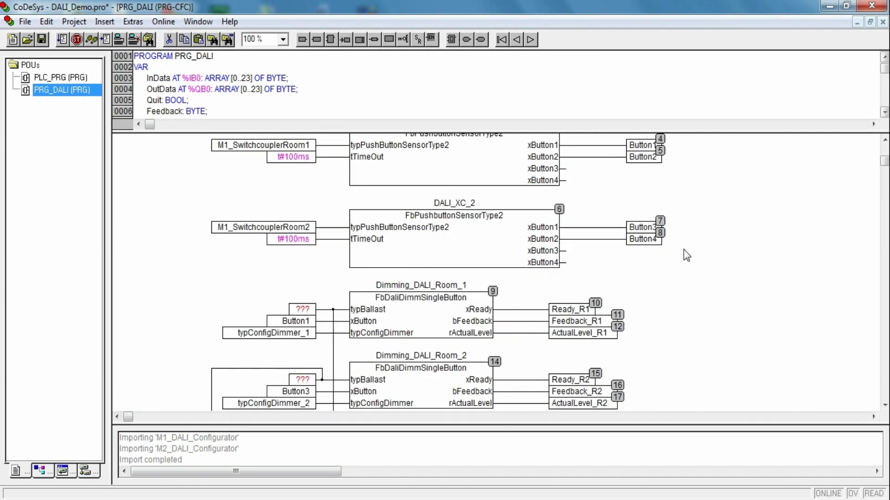
pyautogui.scroll(-1, 684, 250)
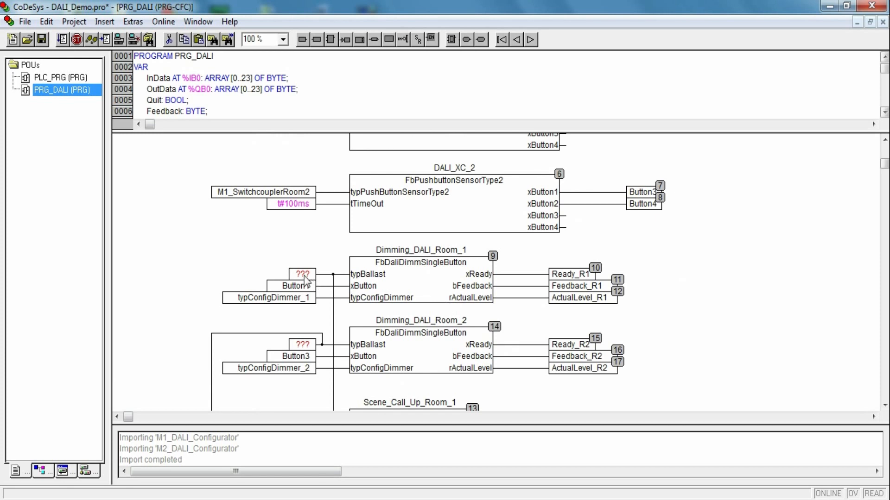
pyautogui.scroll(-3, 568, 277)
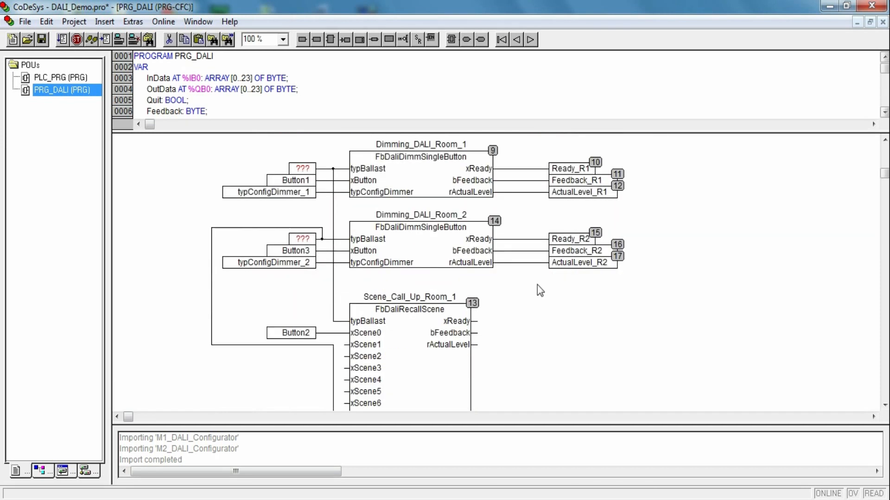
pyautogui.scroll(-2, 402, 305)
pyautogui.scroll(-9, 410, 245)
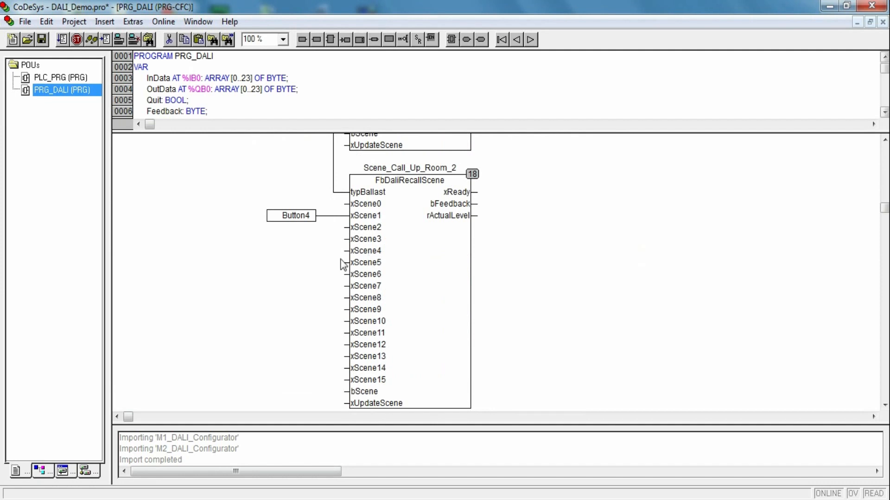
pyautogui.scroll(12, 425, 241)
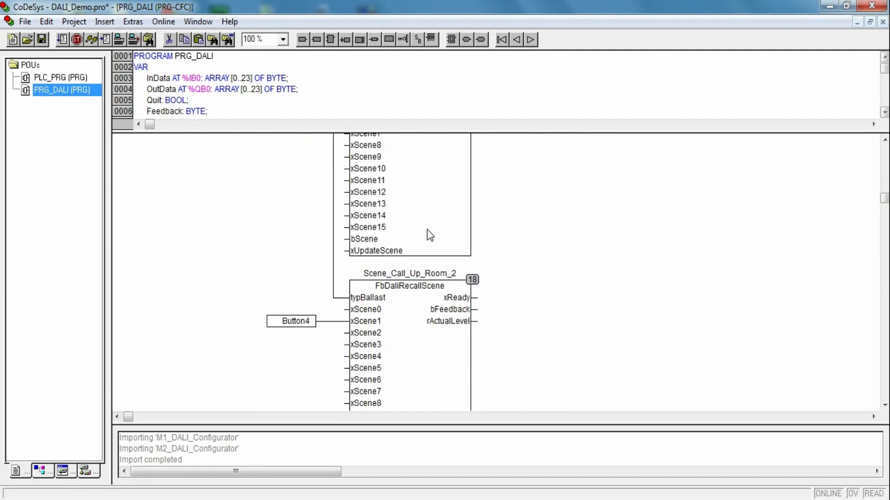
pyautogui.scroll(1, 430, 235)
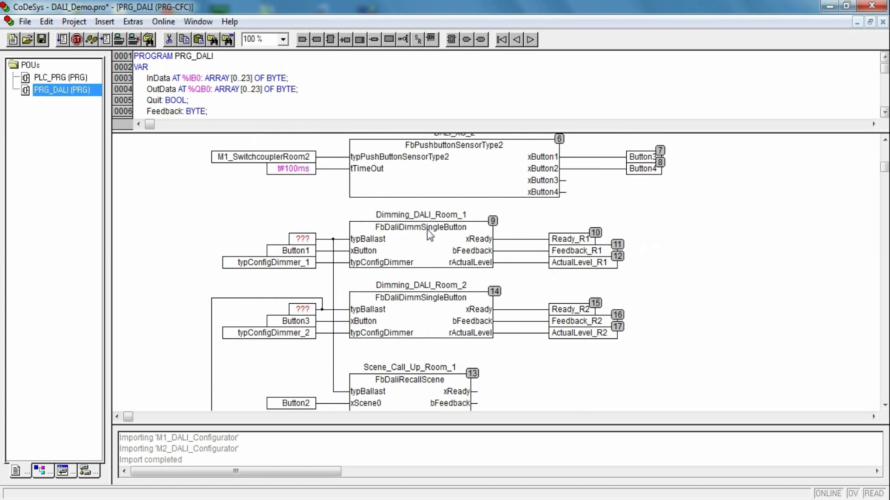
pyautogui.click(304, 239)
pyautogui.press('F2')
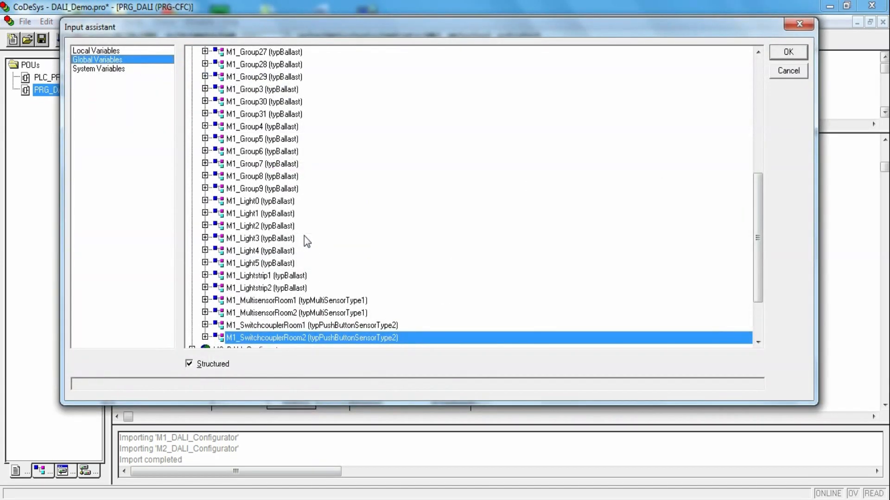
pyautogui.moveTo(761, 224); pyautogui.dragTo(760, 257)
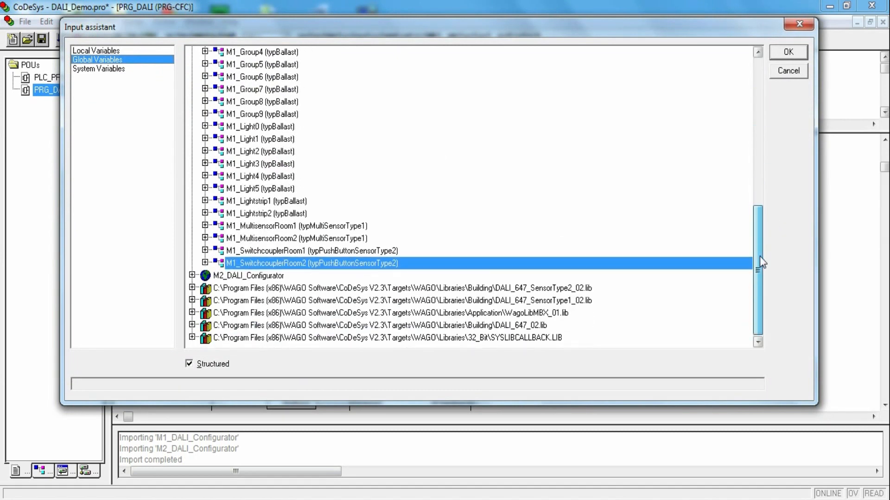
pyautogui.click(258, 202)
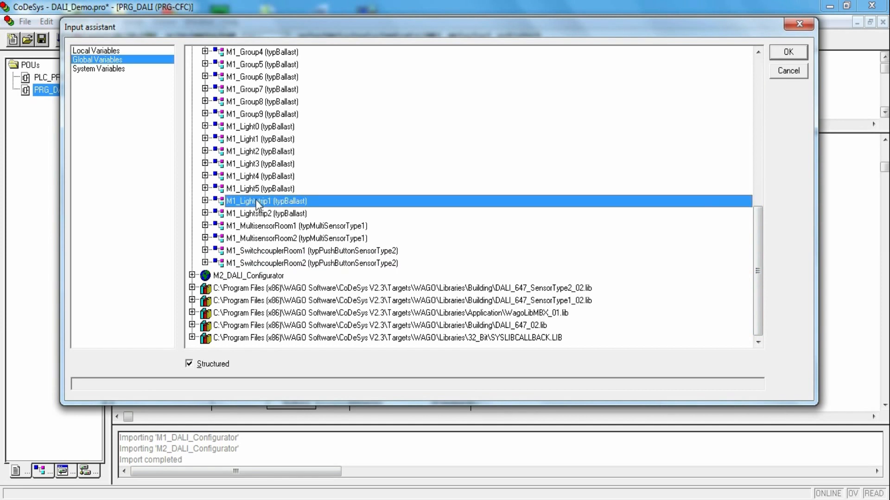
pyautogui.click(789, 52)
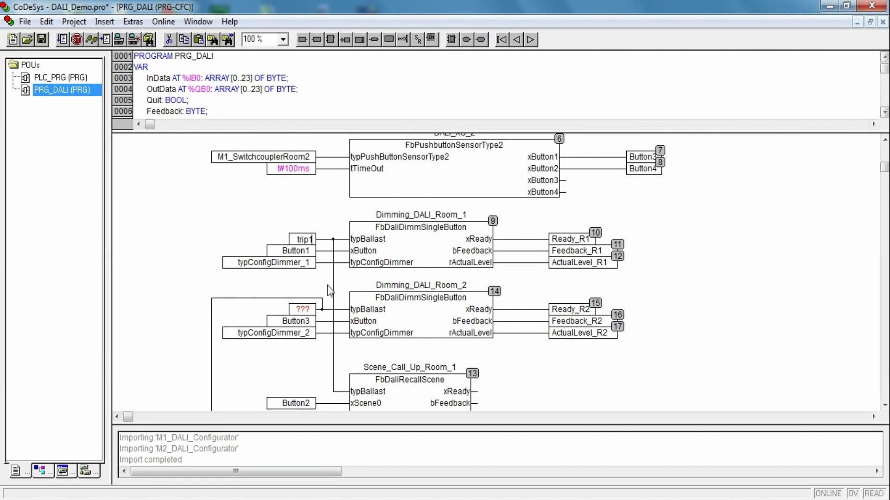
# - Assign the global variable M1_Lightstrip2 to the typBallast input of Dimming_DALI_Room_2
pyautogui.click(305, 313)
pyautogui.press('F2')
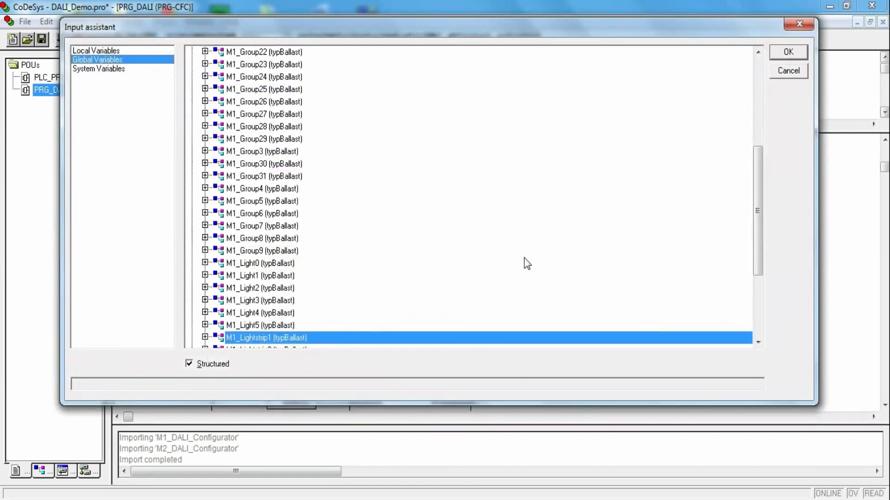
pyautogui.moveTo(753, 144); pyautogui.dragTo(757, 180)
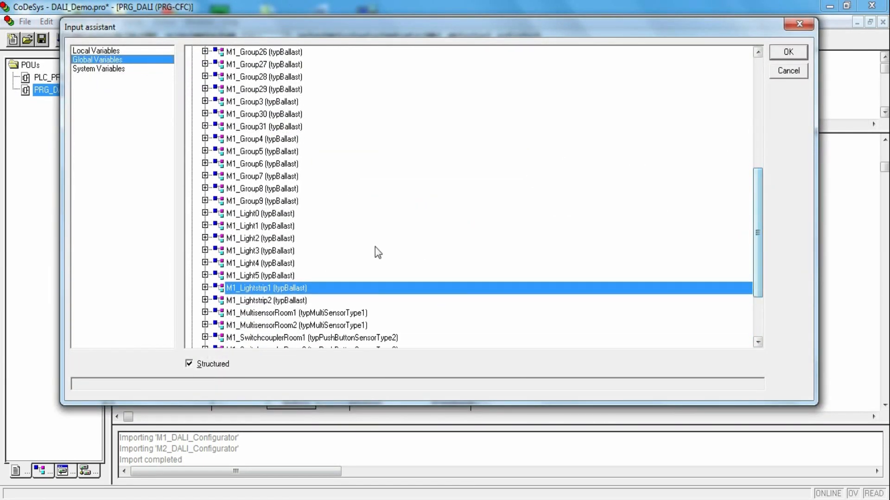
pyautogui.click(267, 301)
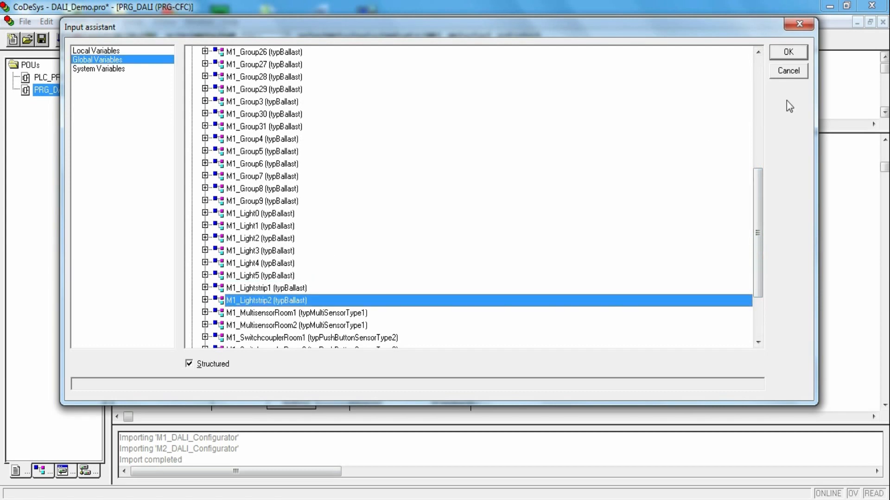
pyautogui.click(800, 51)
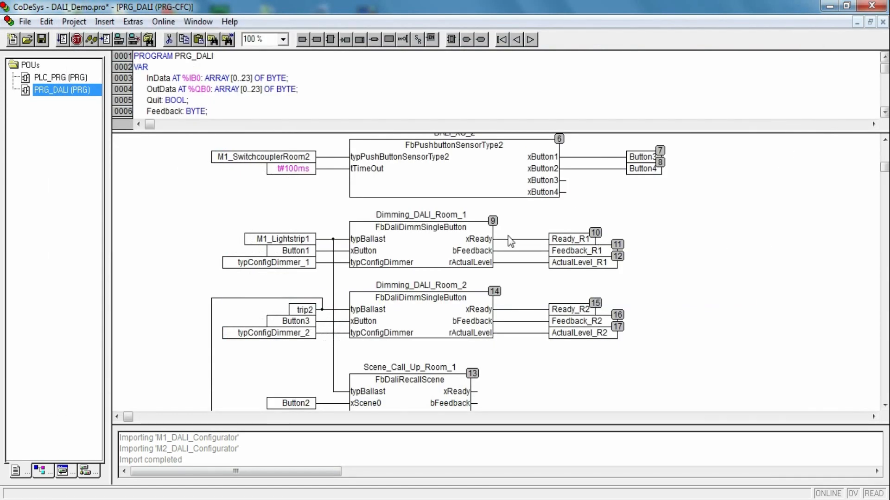
pyautogui.click(193, 250)
pyautogui.scroll(-2, 193, 250)
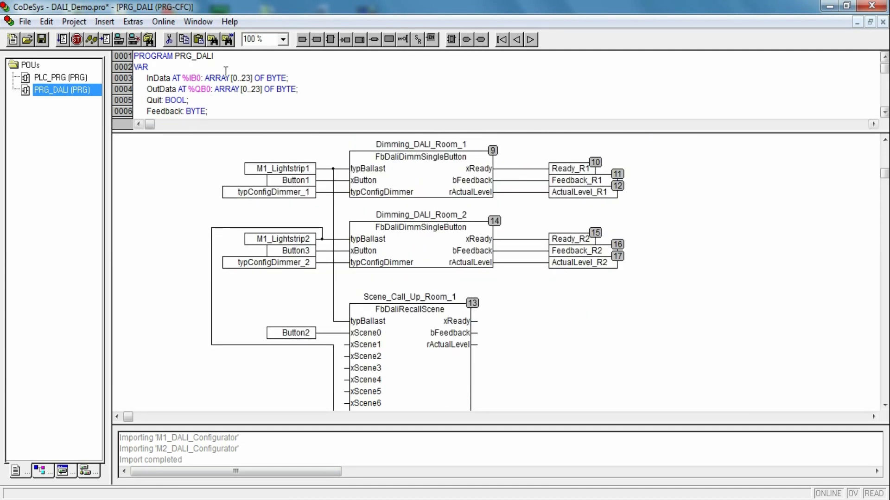
# - Log in to the controller with download of the new program, and run it
pyautogui.click(168, 22)
pyautogui.click(183, 37)
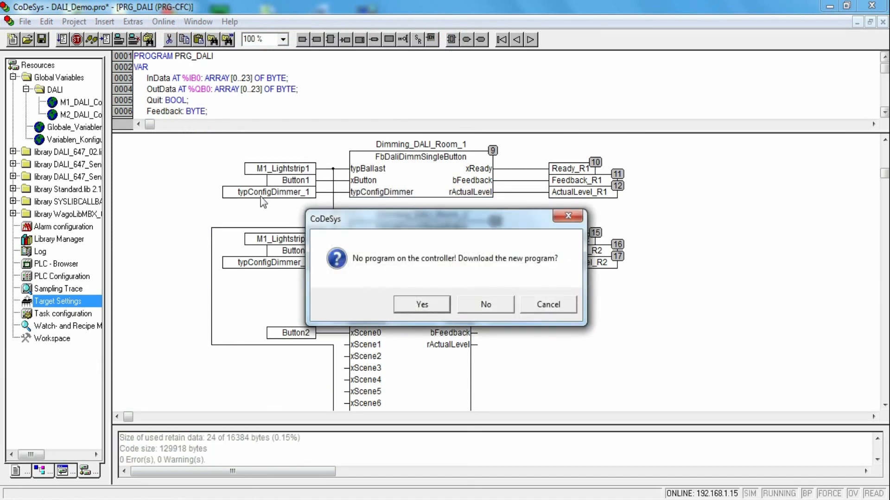
pyautogui.click(424, 304)
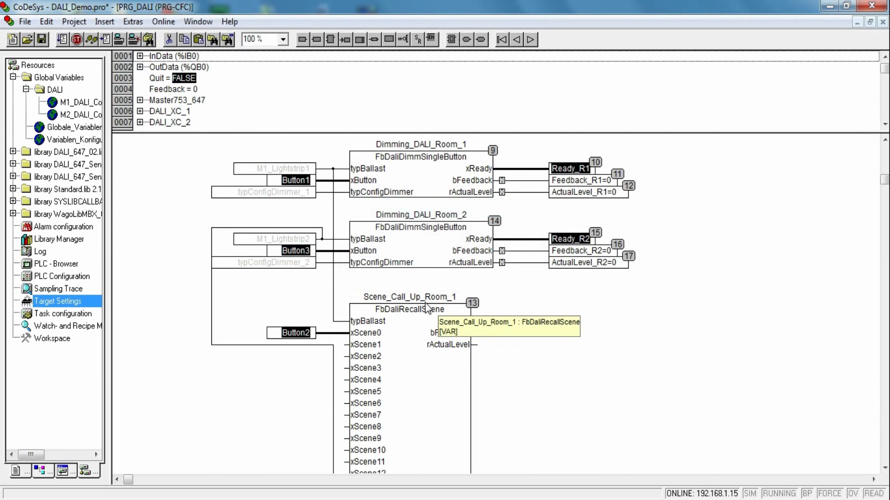
pyautogui.click(170, 22)
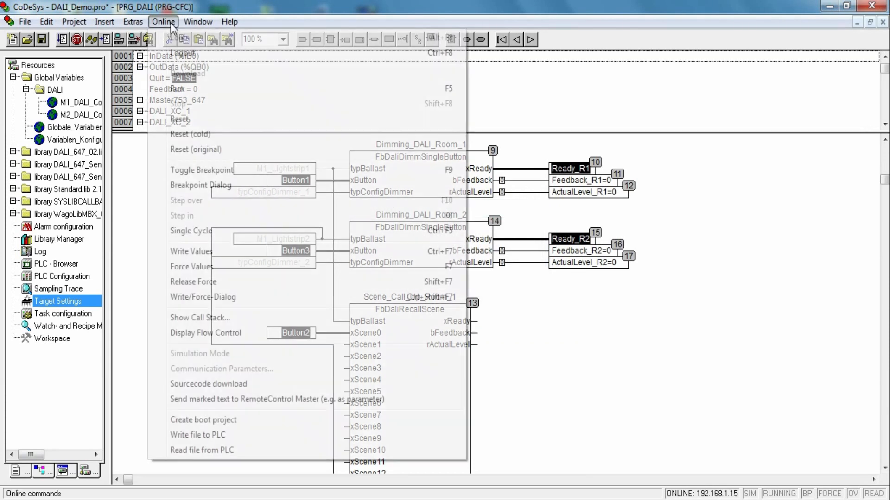
pyautogui.click(184, 87)
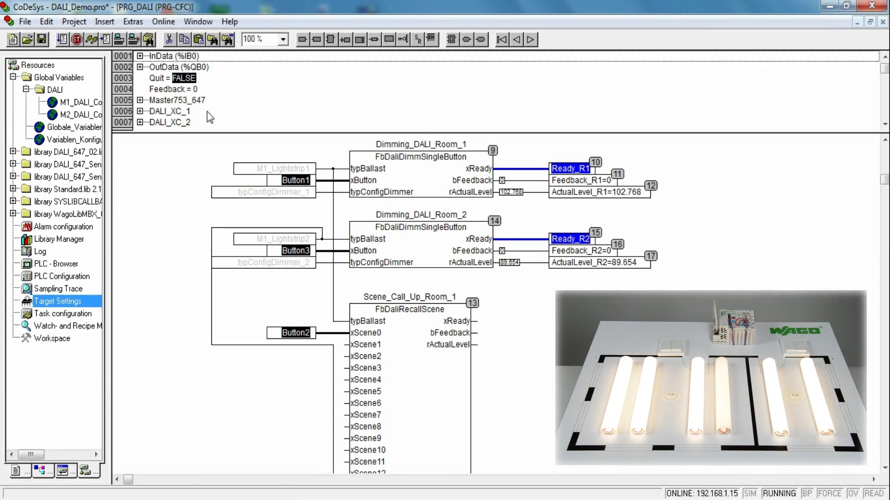
# - Switch to WAGO DALI Configurator and export all project data as a PDF report named DALI Configuration.pdf in the Project folder
pyautogui.click(830, 6)
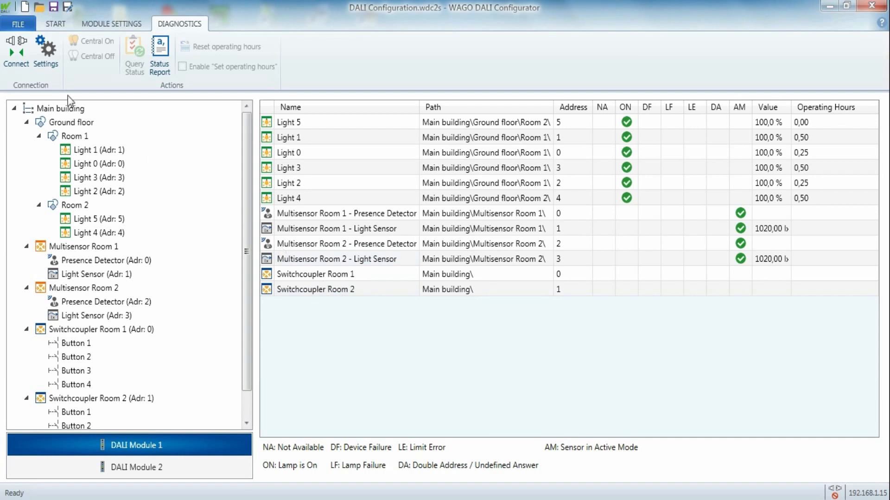
pyautogui.click(19, 24)
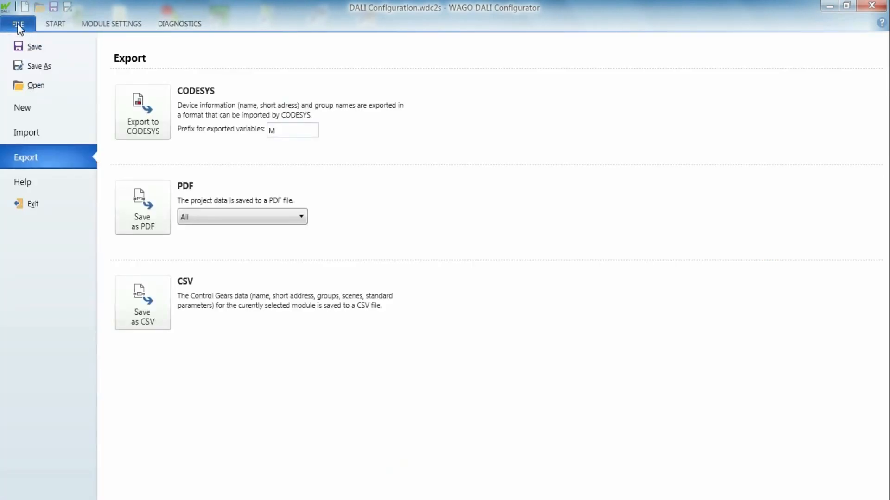
pyautogui.click(146, 213)
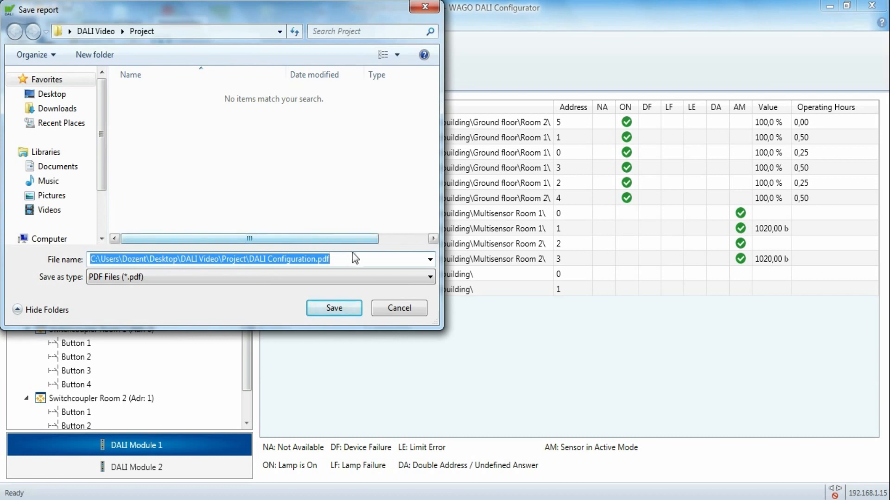
pyautogui.click(346, 305)
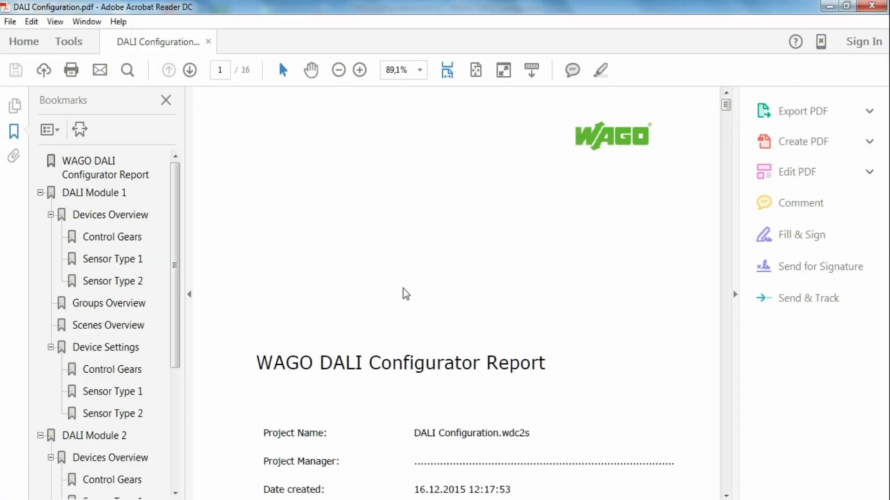
# - Review the device, group, scene and device-settings sections for DALI Module 1 in the PDF report, and leave for the desktop
pyautogui.scroll(-3, 401, 283)
pyautogui.scroll(-10, 402, 284)
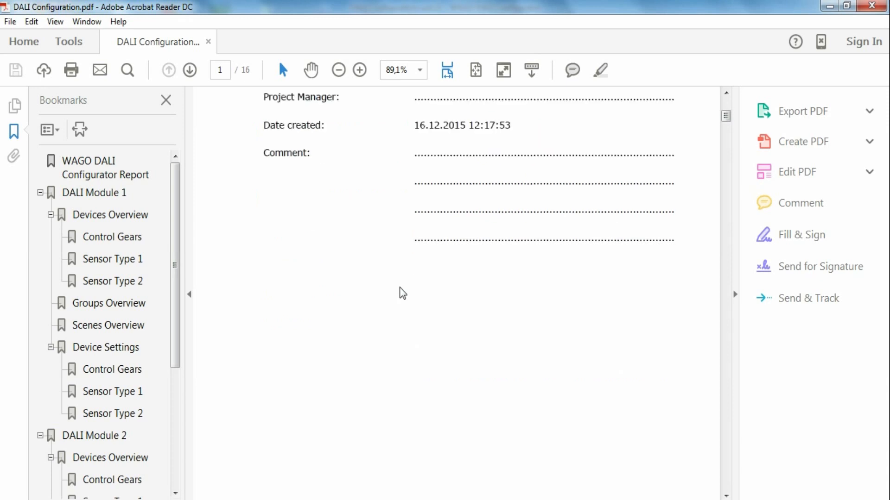
pyautogui.scroll(-15, 402, 285)
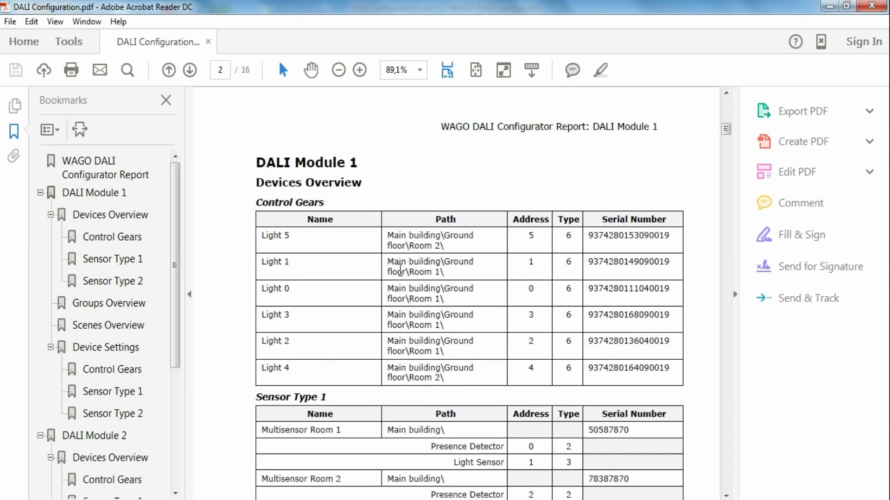
pyautogui.scroll(-18, 400, 269)
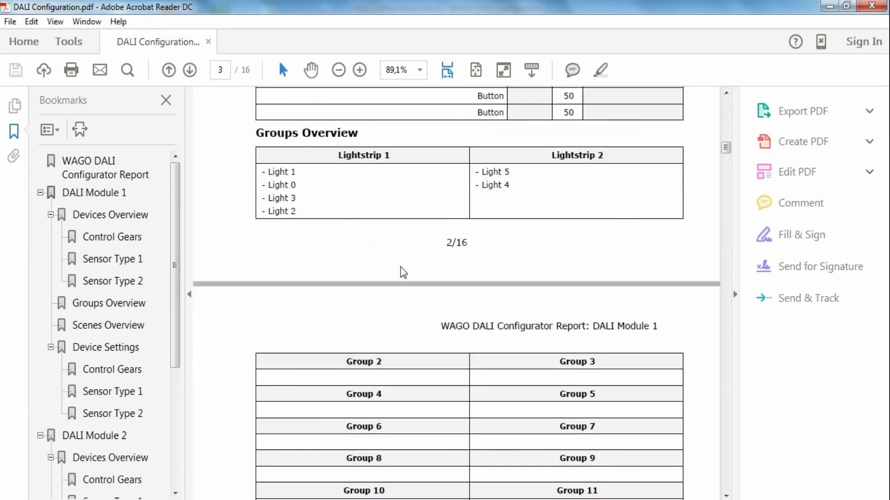
pyautogui.scroll(-20, 402, 271)
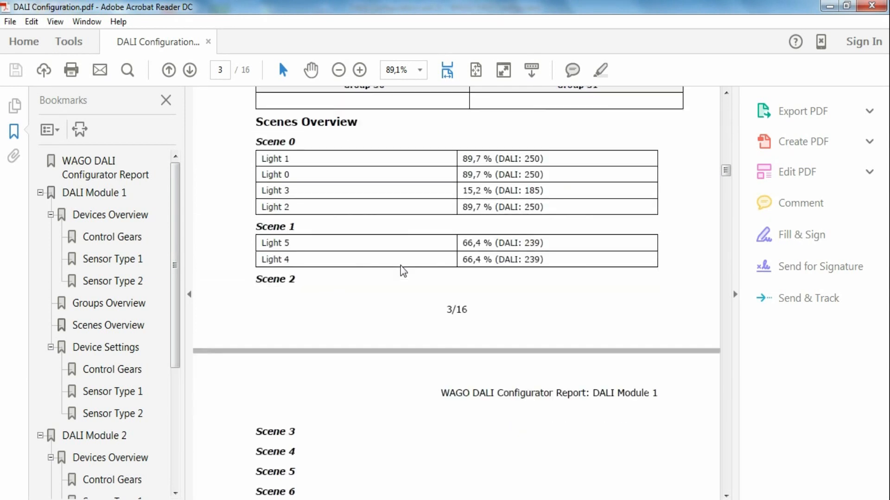
pyautogui.scroll(-15, 402, 268)
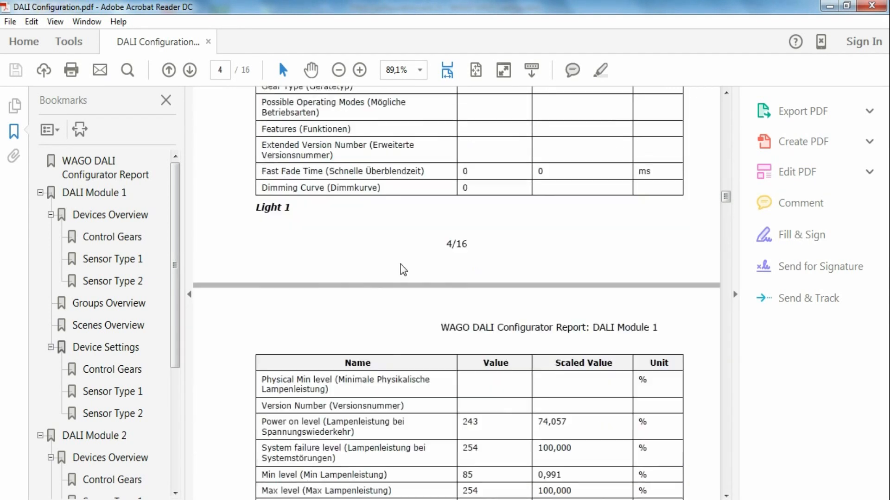
pyautogui.click(872, 8)
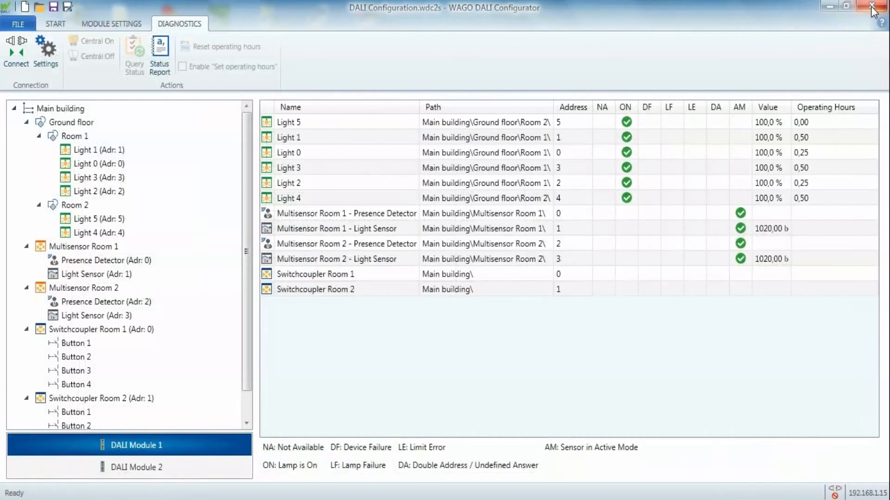
pyautogui.click(830, 7)
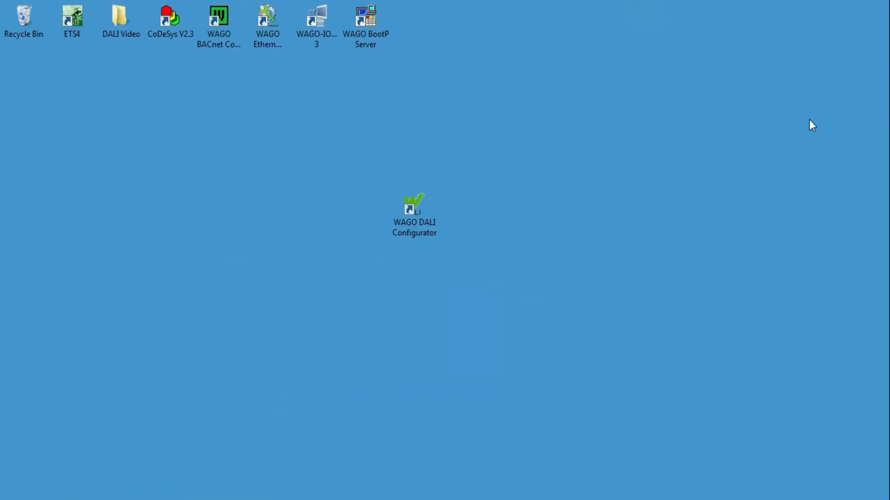